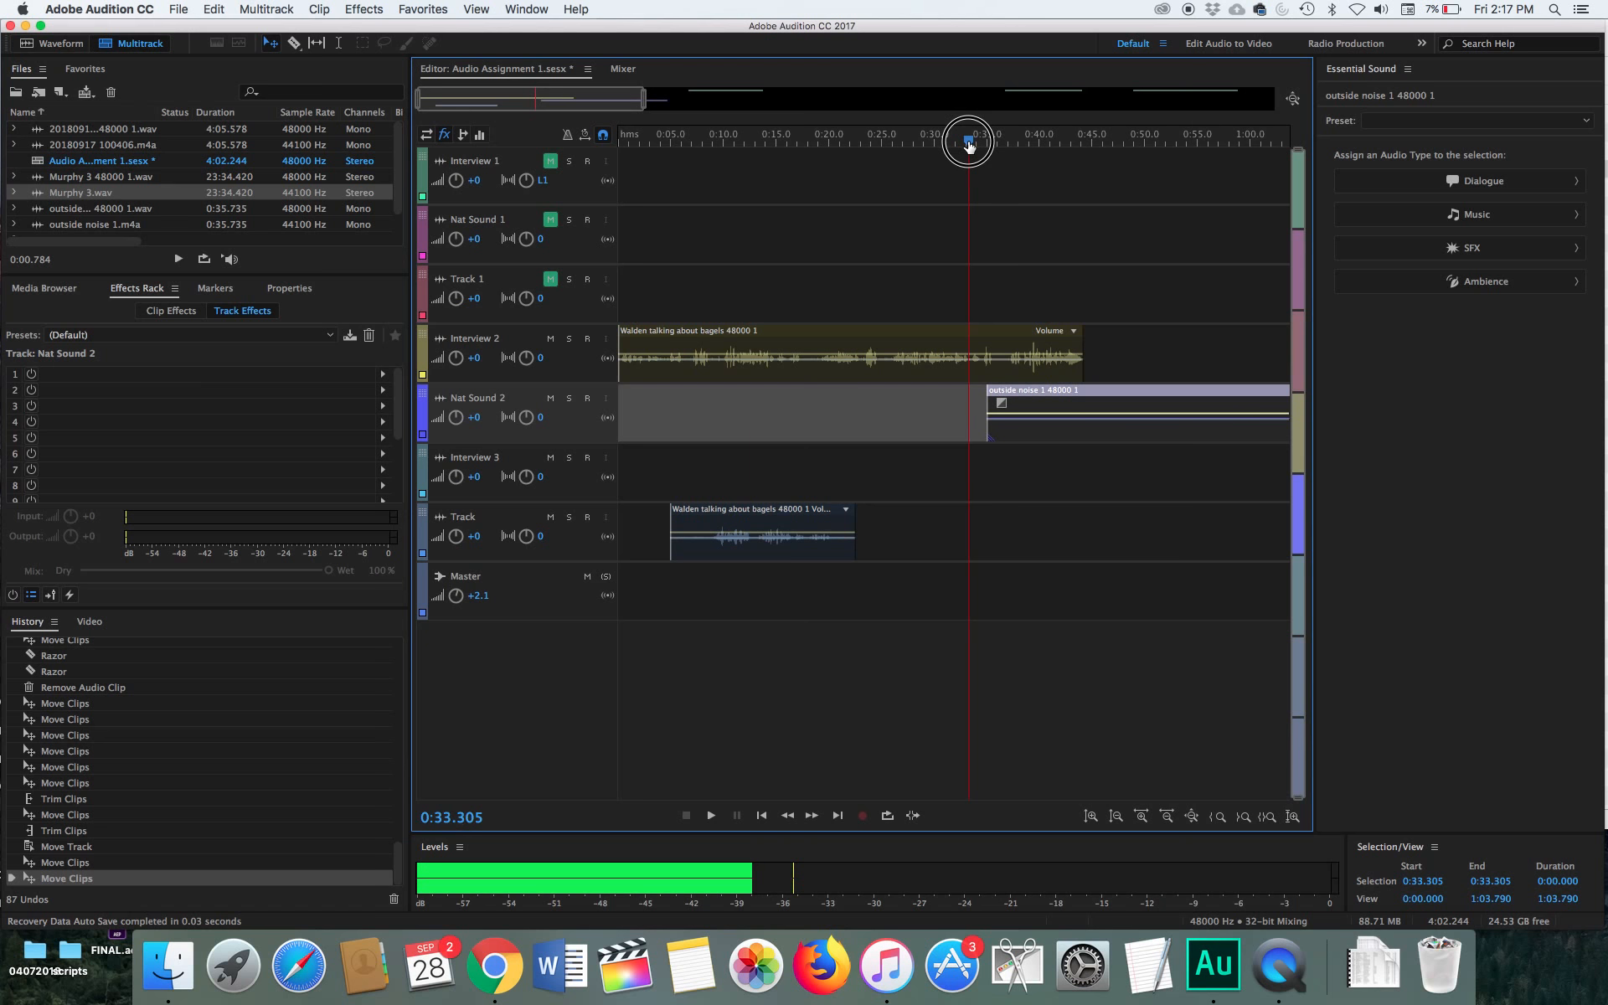
# Play the session from about 0:28 and move the outside noise 1 clip on Nat Sound 2 to start at about 0:38
pyautogui.moveTo(969, 145); pyautogui.dragTo(913, 149)
pyautogui.press('space')
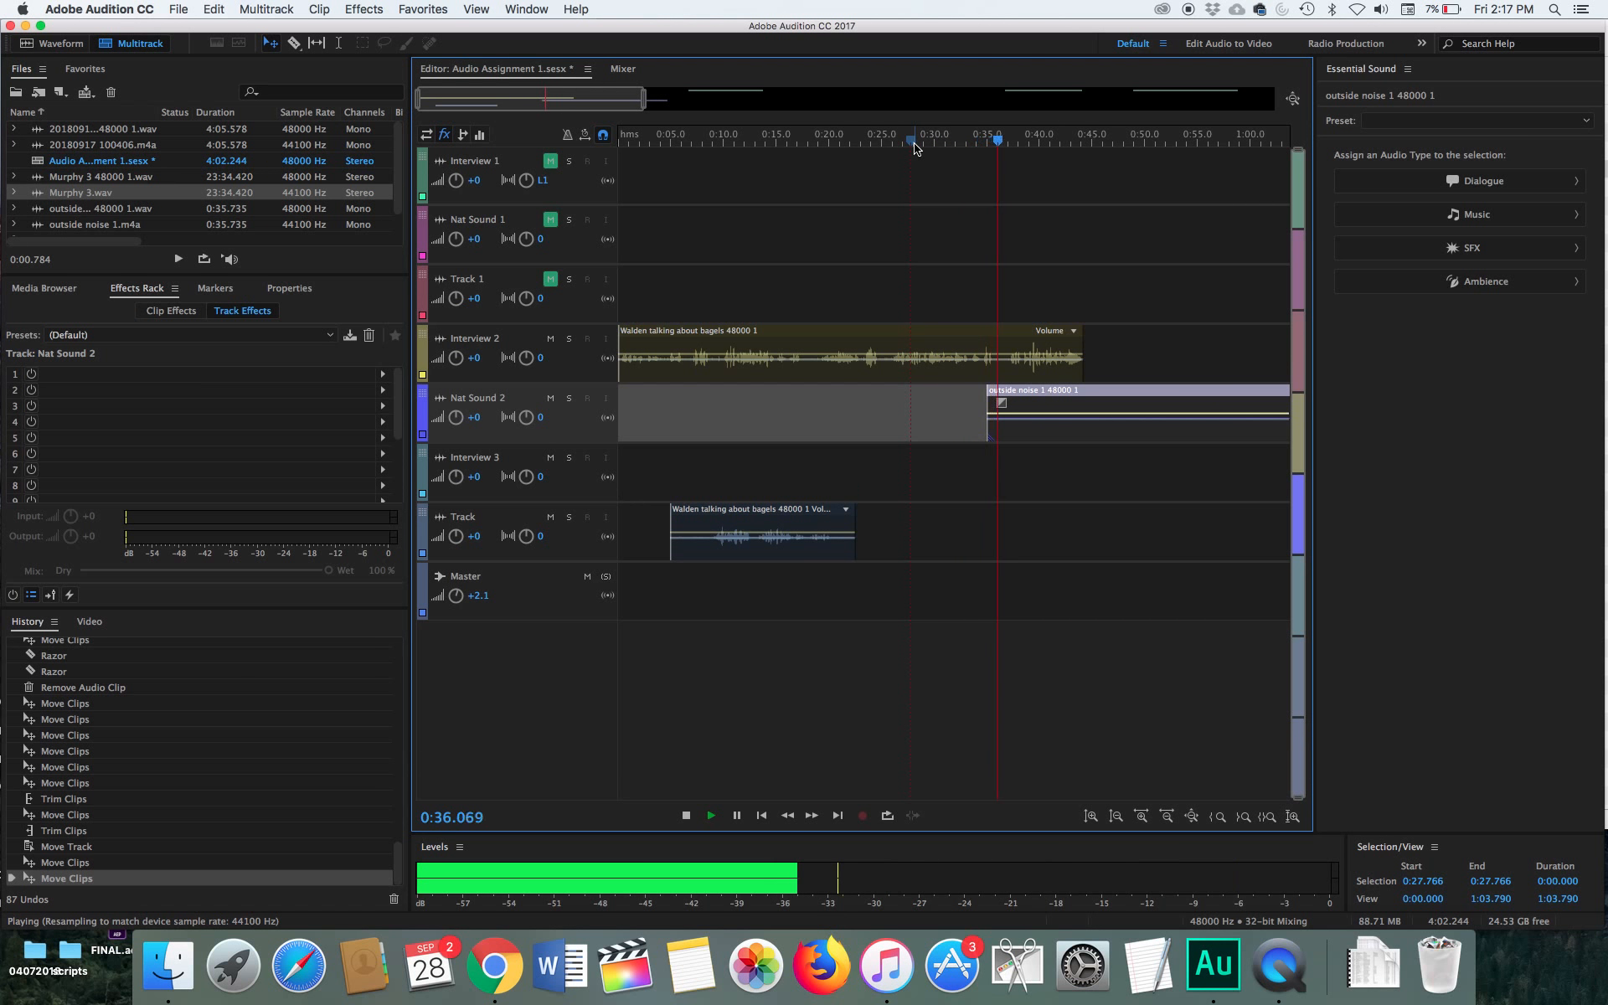
pyautogui.press('space')
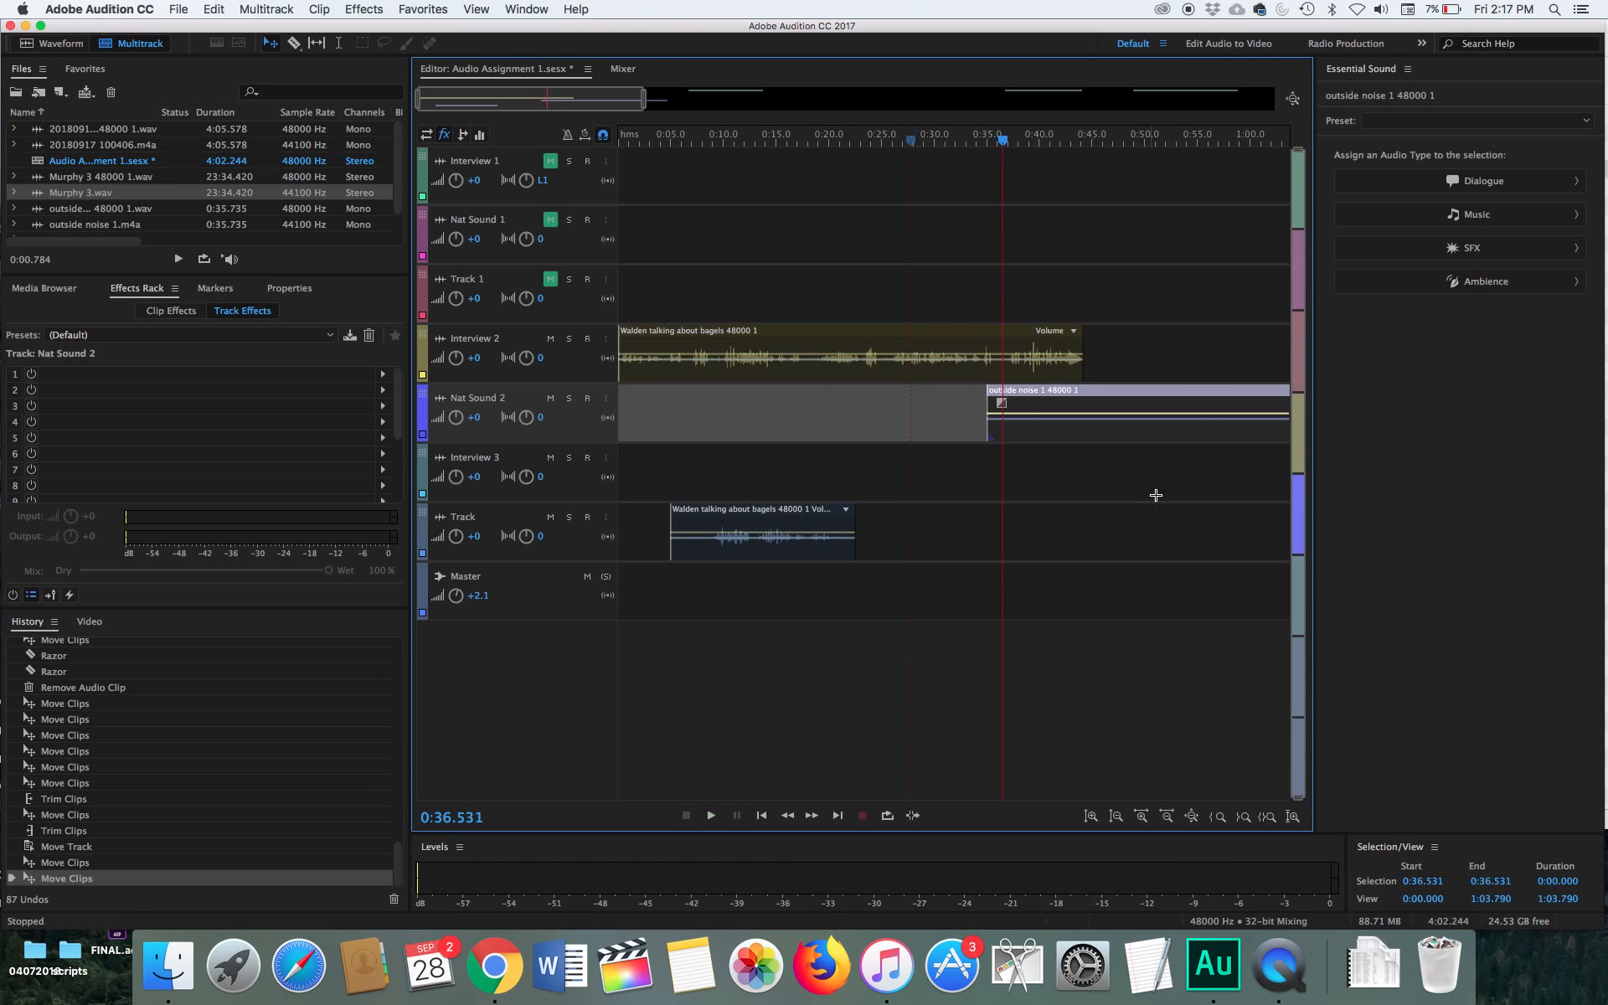
pyautogui.click(1059, 395)
pyautogui.moveTo(1059, 395); pyautogui.dragTo(1090, 395)
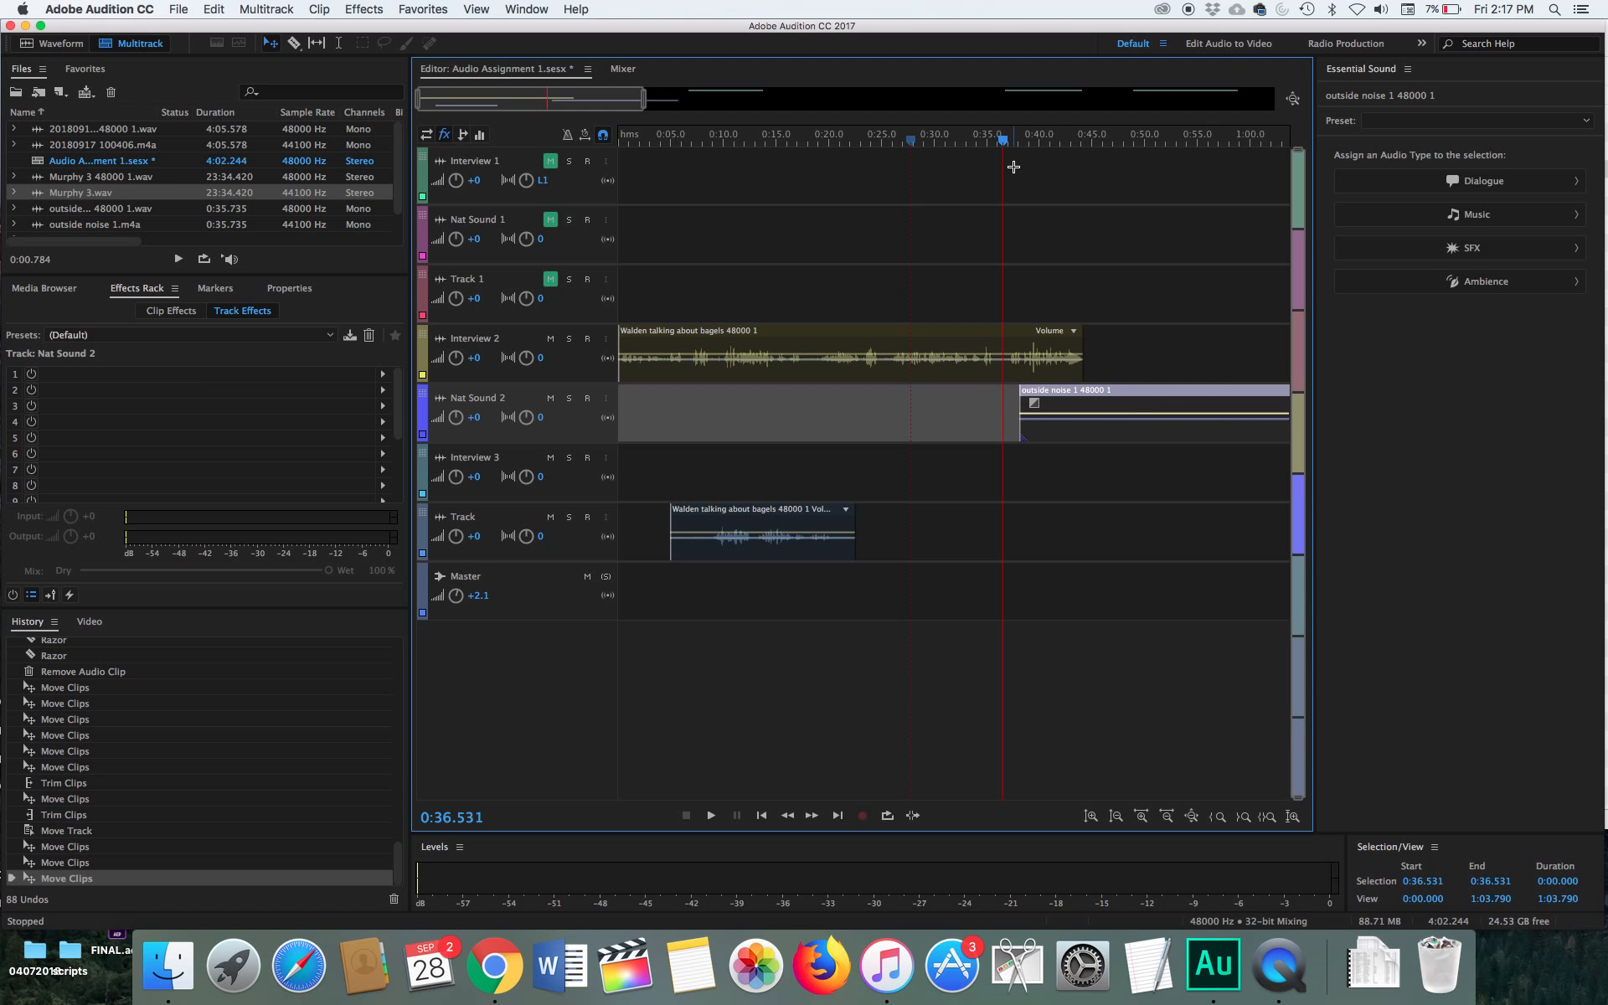
# Play back the overlap between the interview clip and the outside noise clip, from about 0:37 and again from about 0:43
pyautogui.press('space')
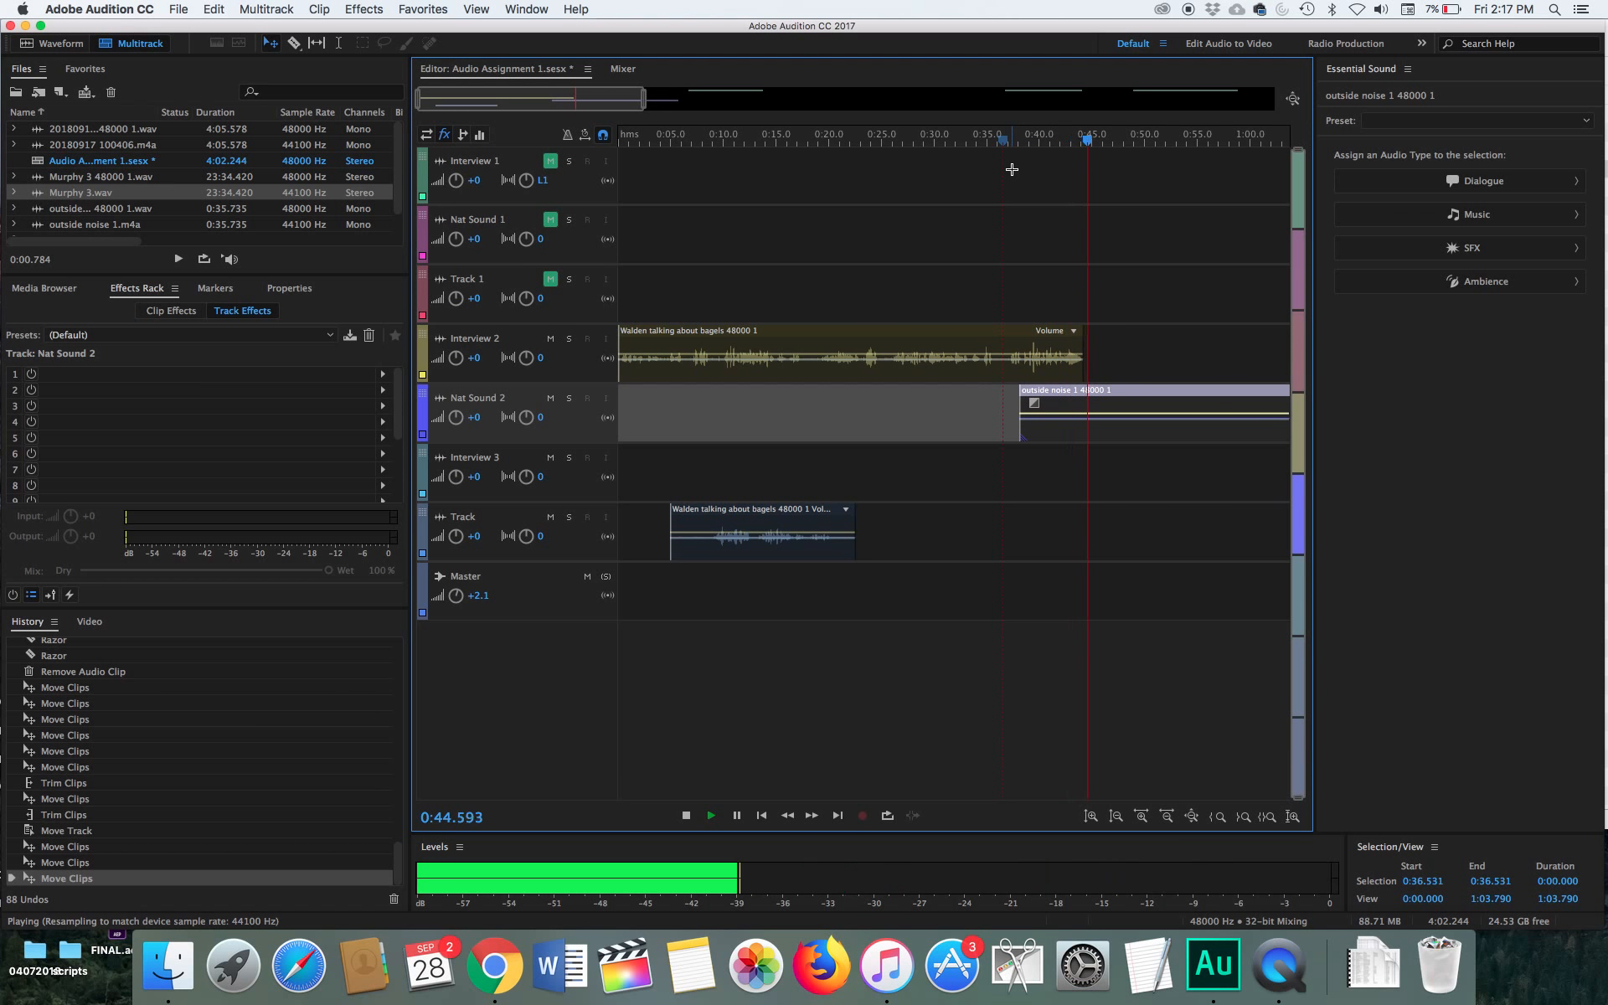
pyautogui.press('space')
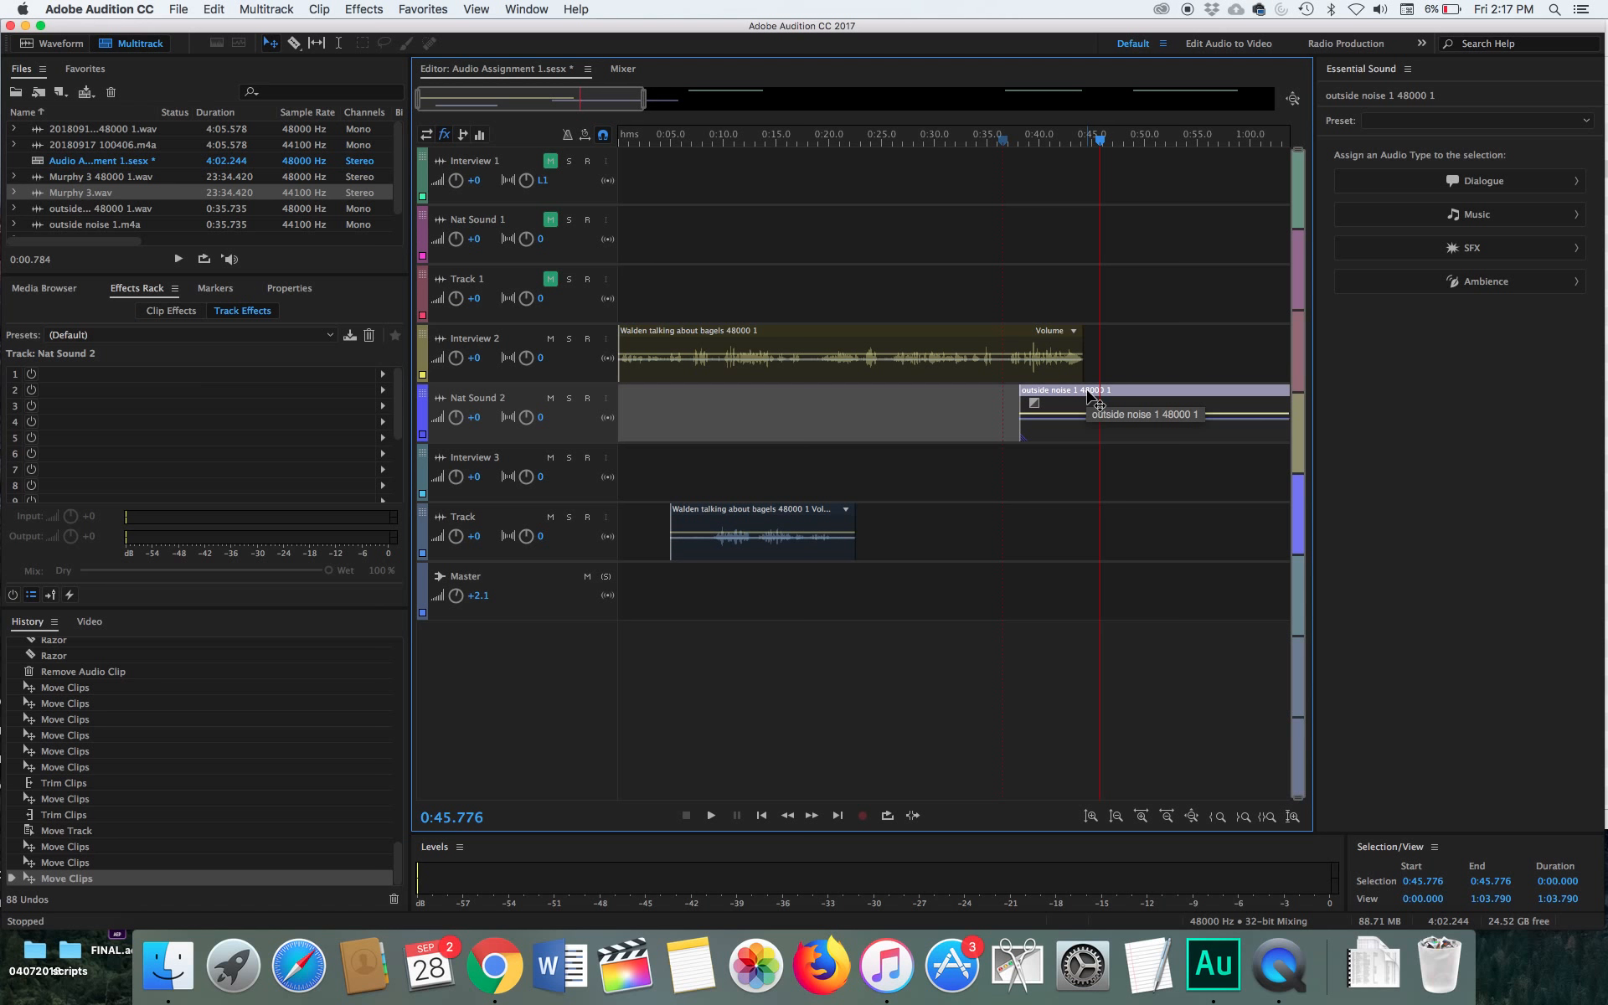
pyautogui.moveTo(1110, 148); pyautogui.dragTo(1068, 155)
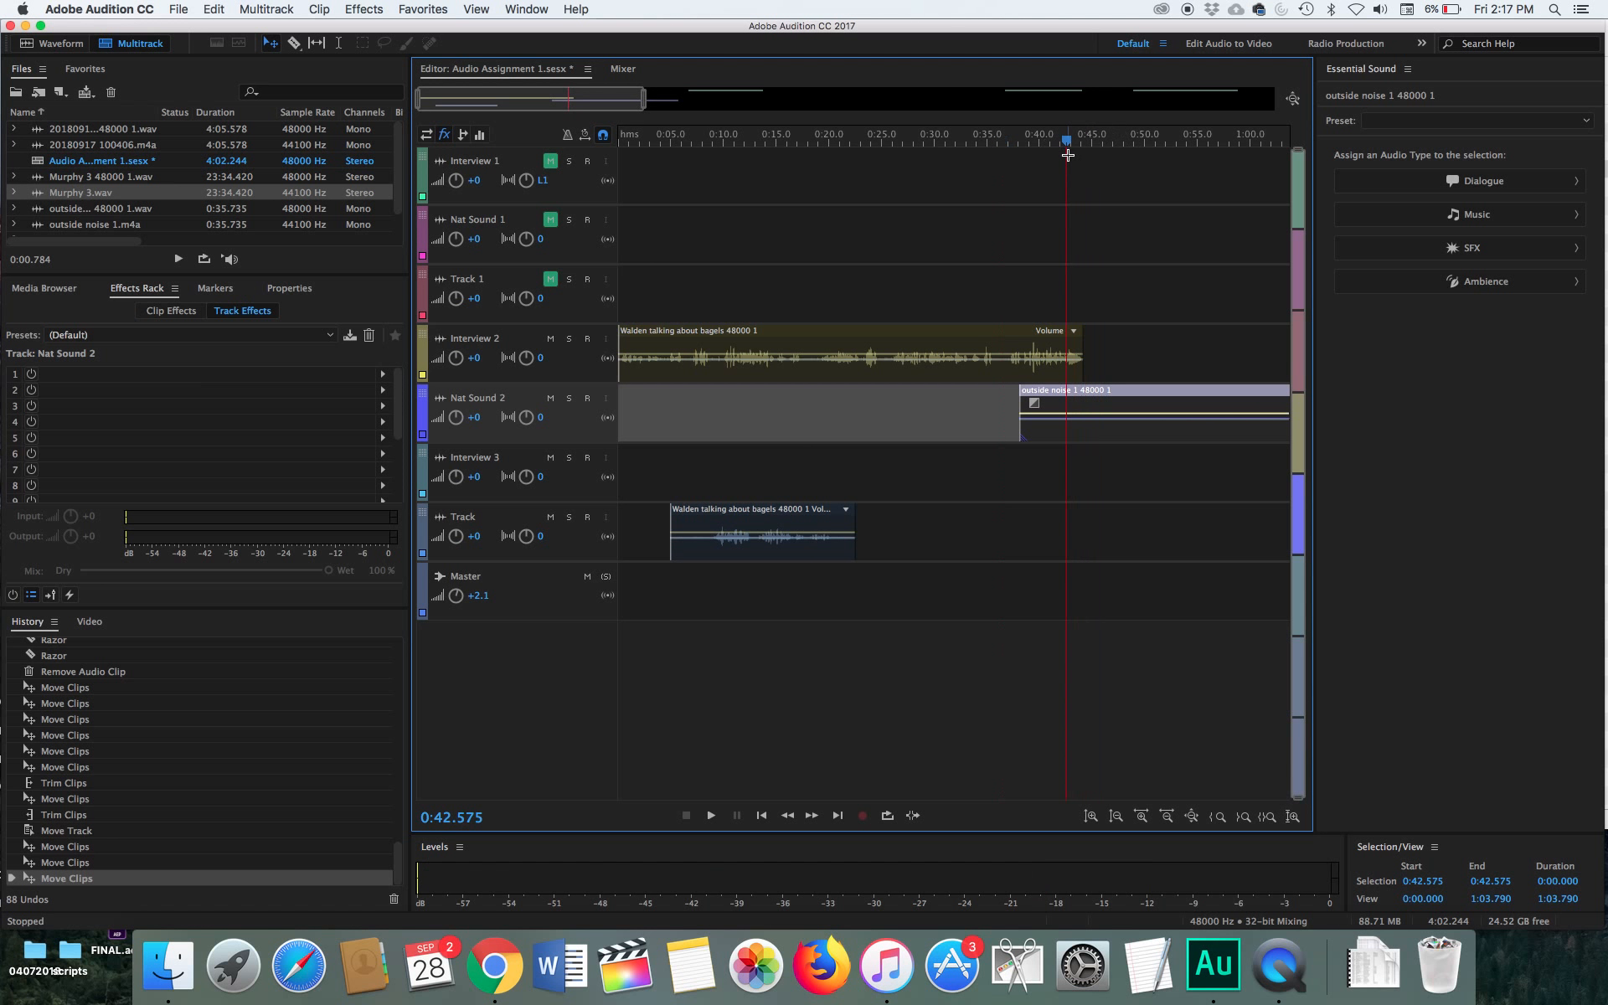
pyautogui.press('space')
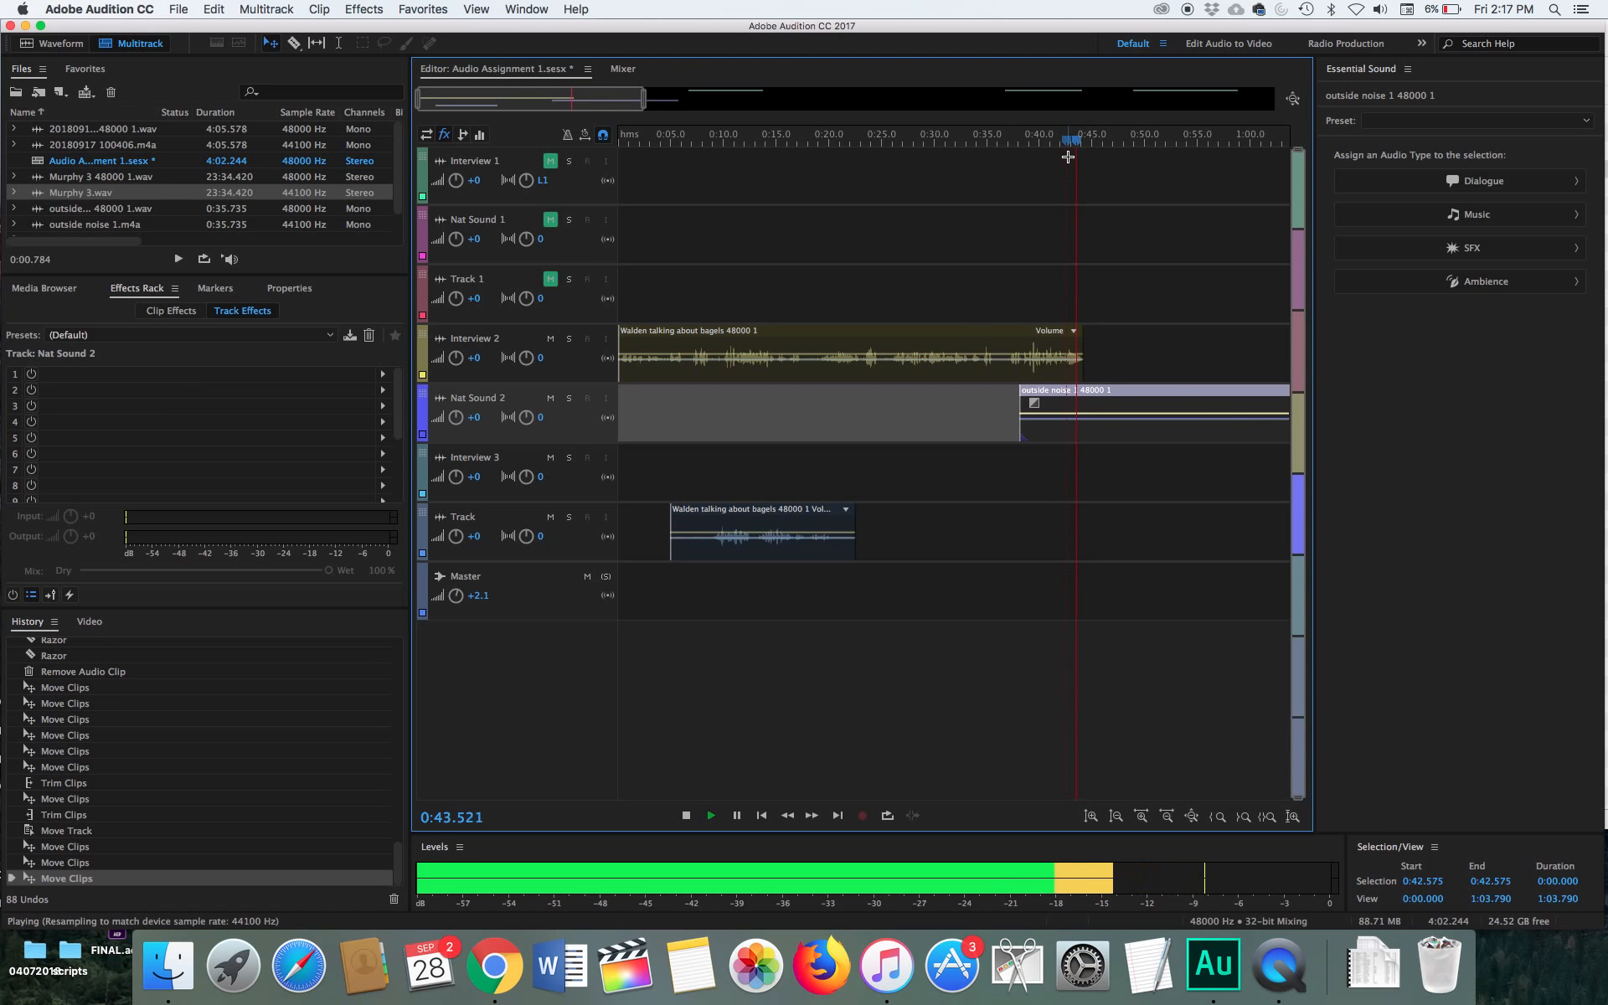
pyautogui.press('space')
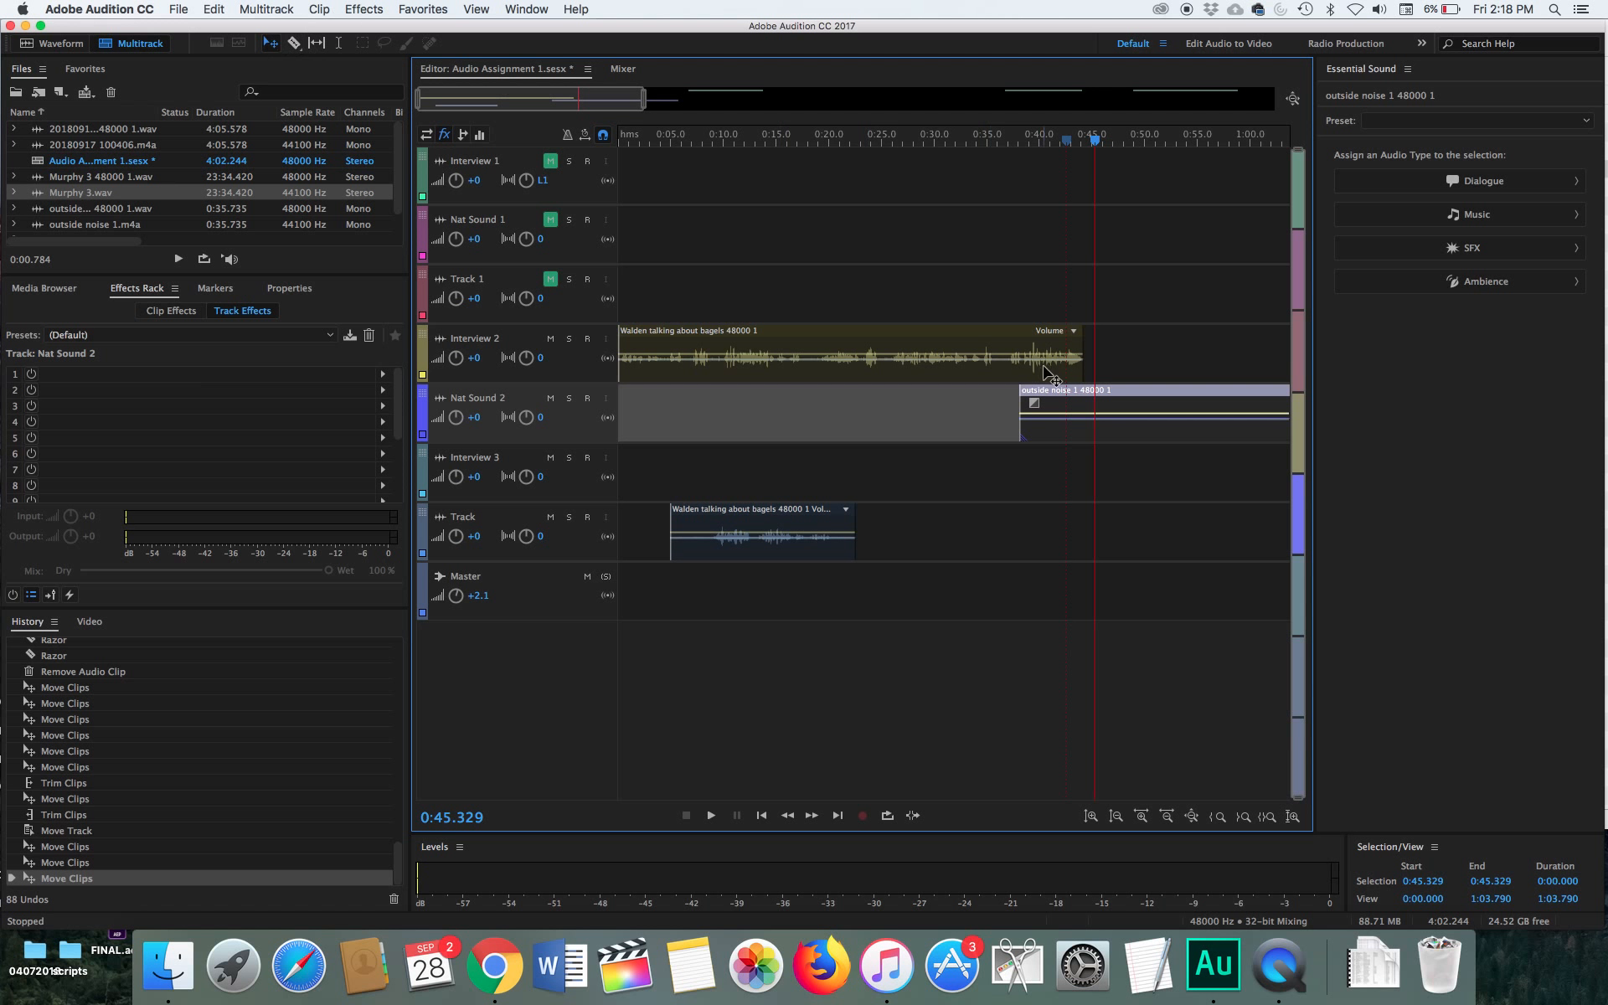
# Increase the track heights and select the interview clip on the Interview 2 track
pyautogui.click(1090, 816)
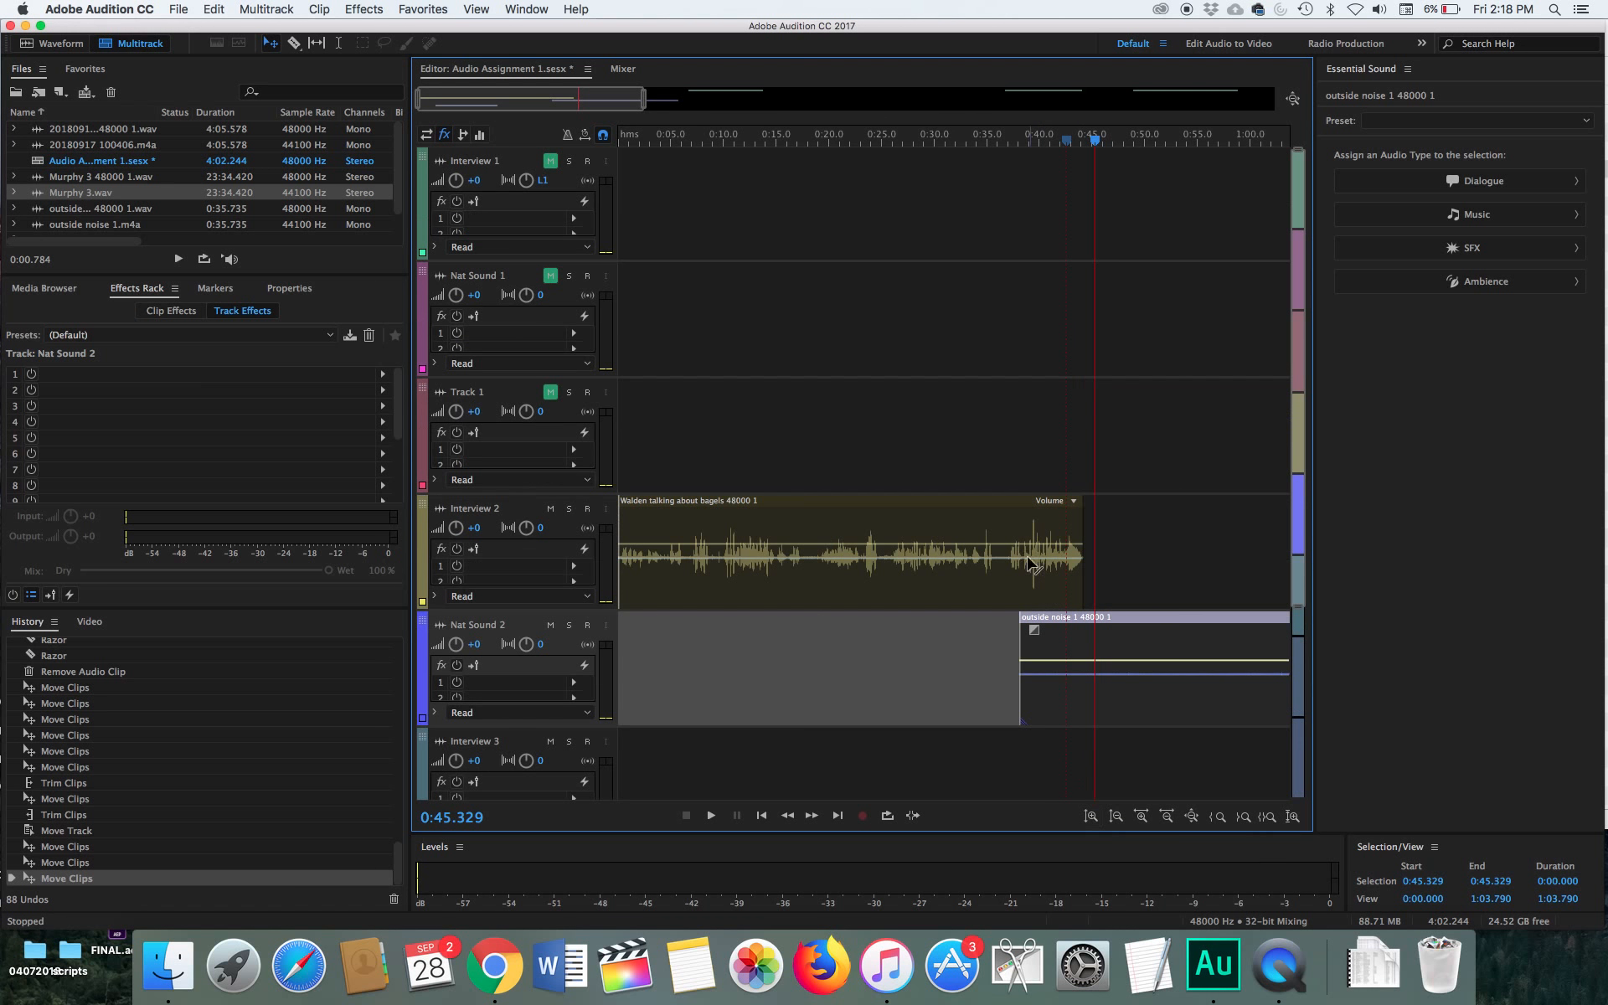
pyautogui.click(1005, 509)
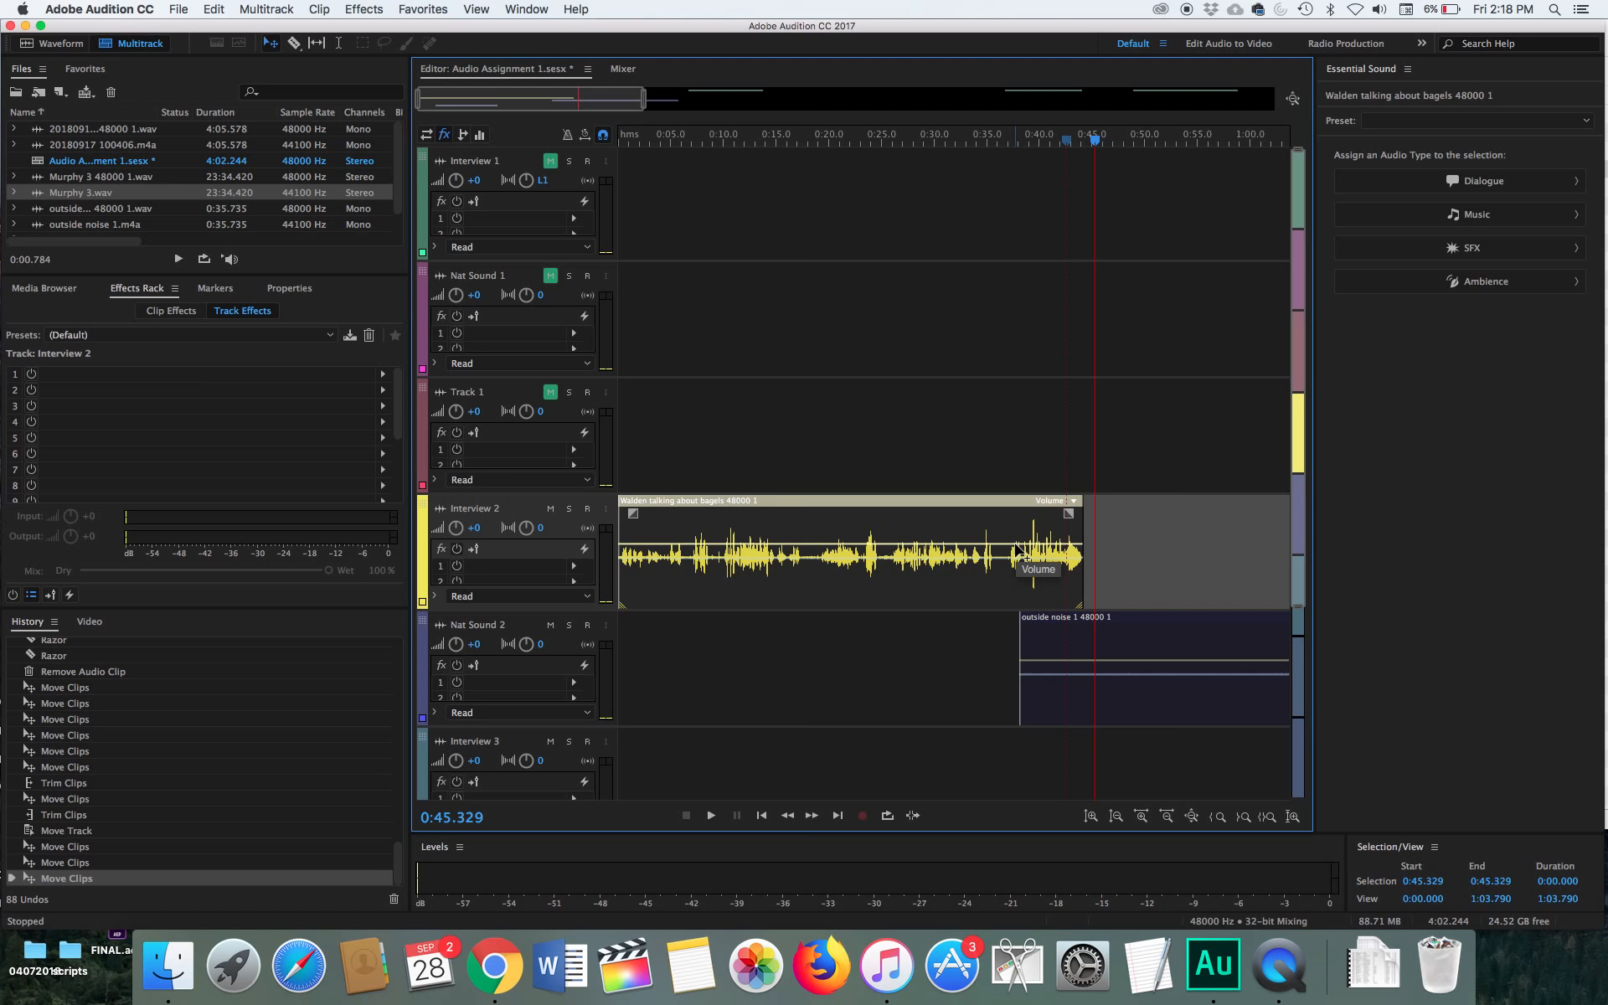
pyautogui.moveTo(999, 548)
pyautogui.mouseDown()
pyautogui.moveTo(997, 521)
pyautogui.moveTo(993, 538)
pyautogui.mouseUp()
pyautogui.press('super+z')
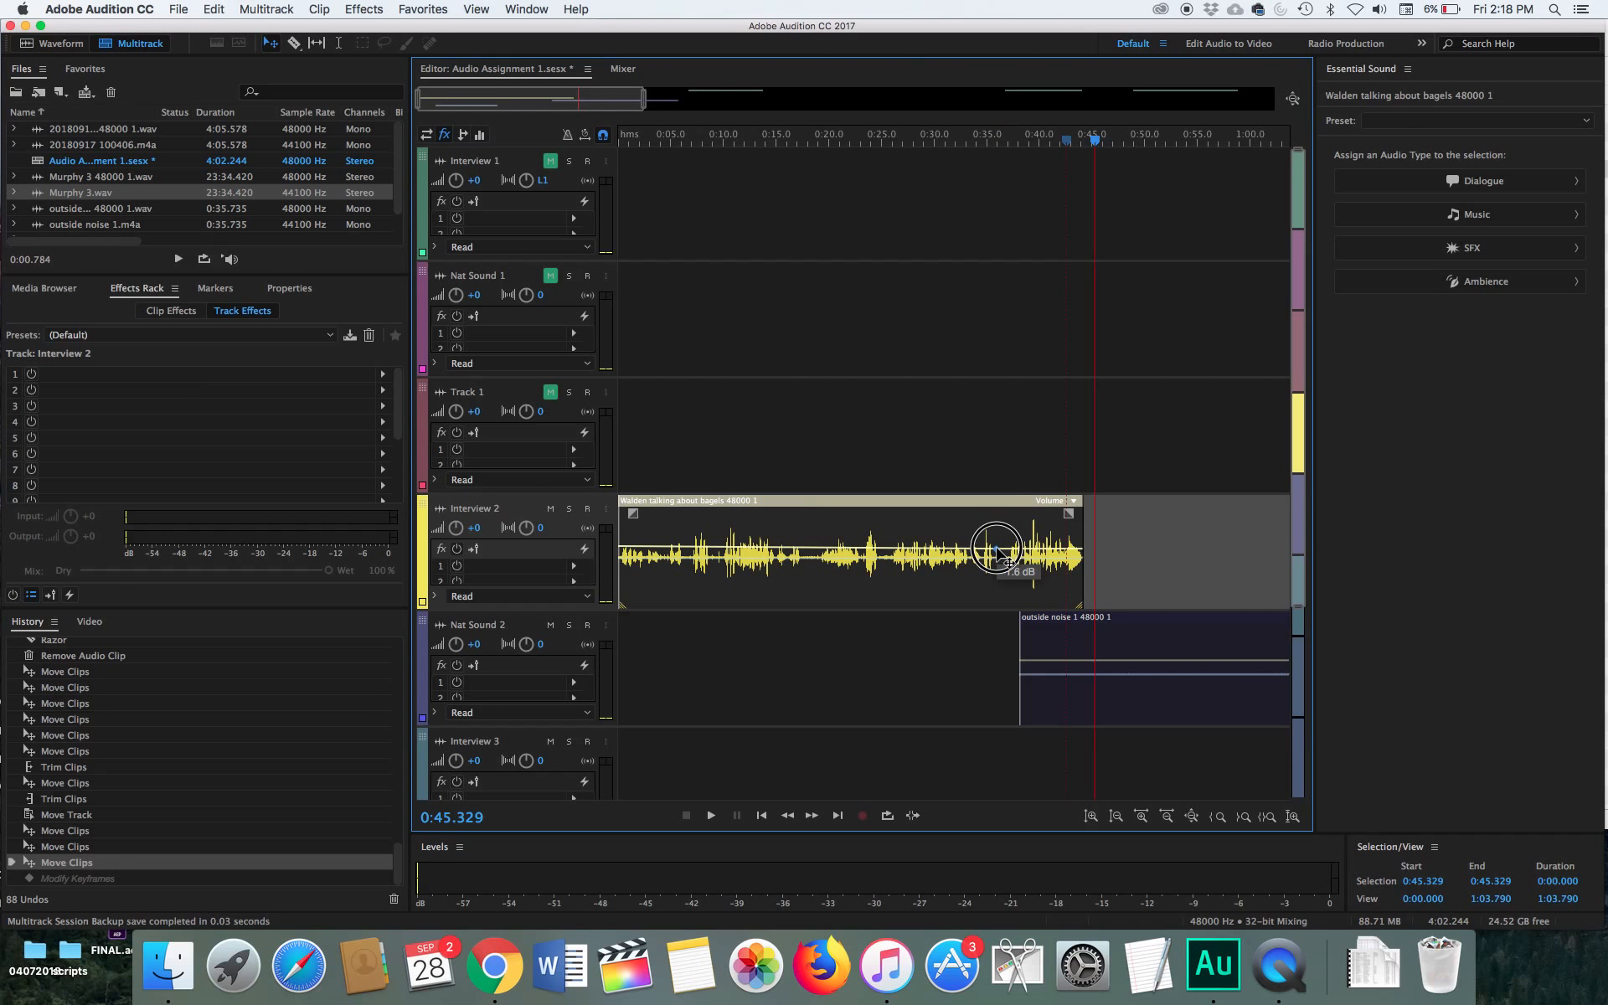
pyautogui.moveTo(1081, 546)
pyautogui.mouseDown()
pyautogui.moveTo(1071, 508)
pyautogui.moveTo(1076, 543)
pyautogui.mouseUp()
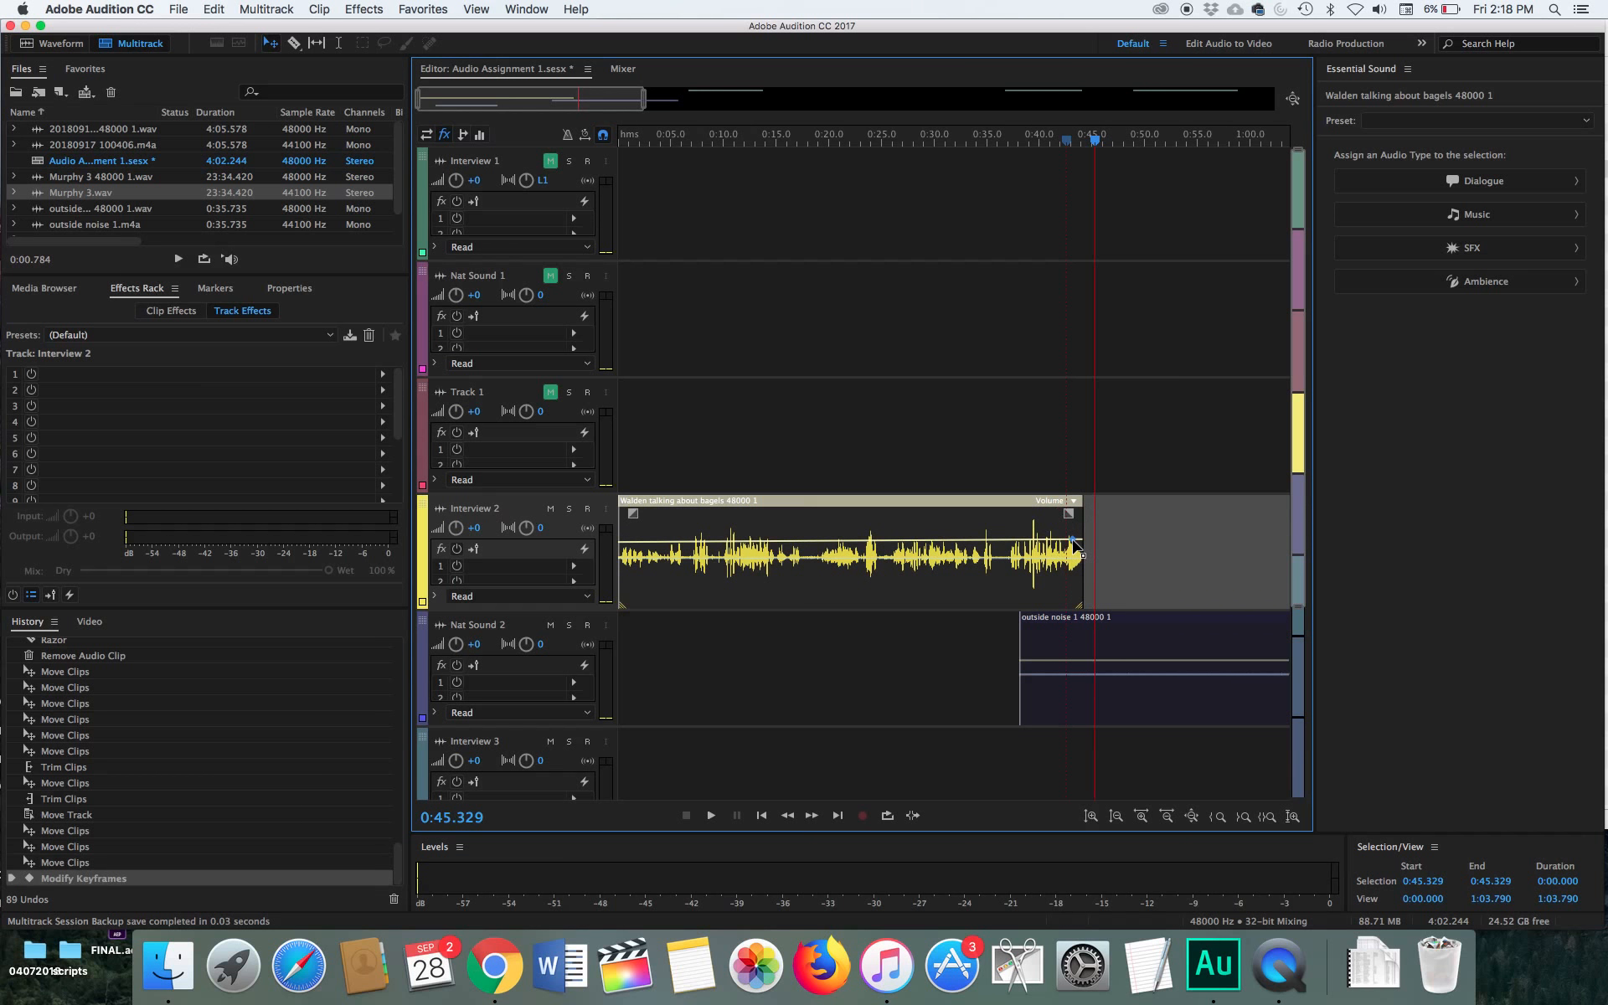
pyautogui.press('super+z')
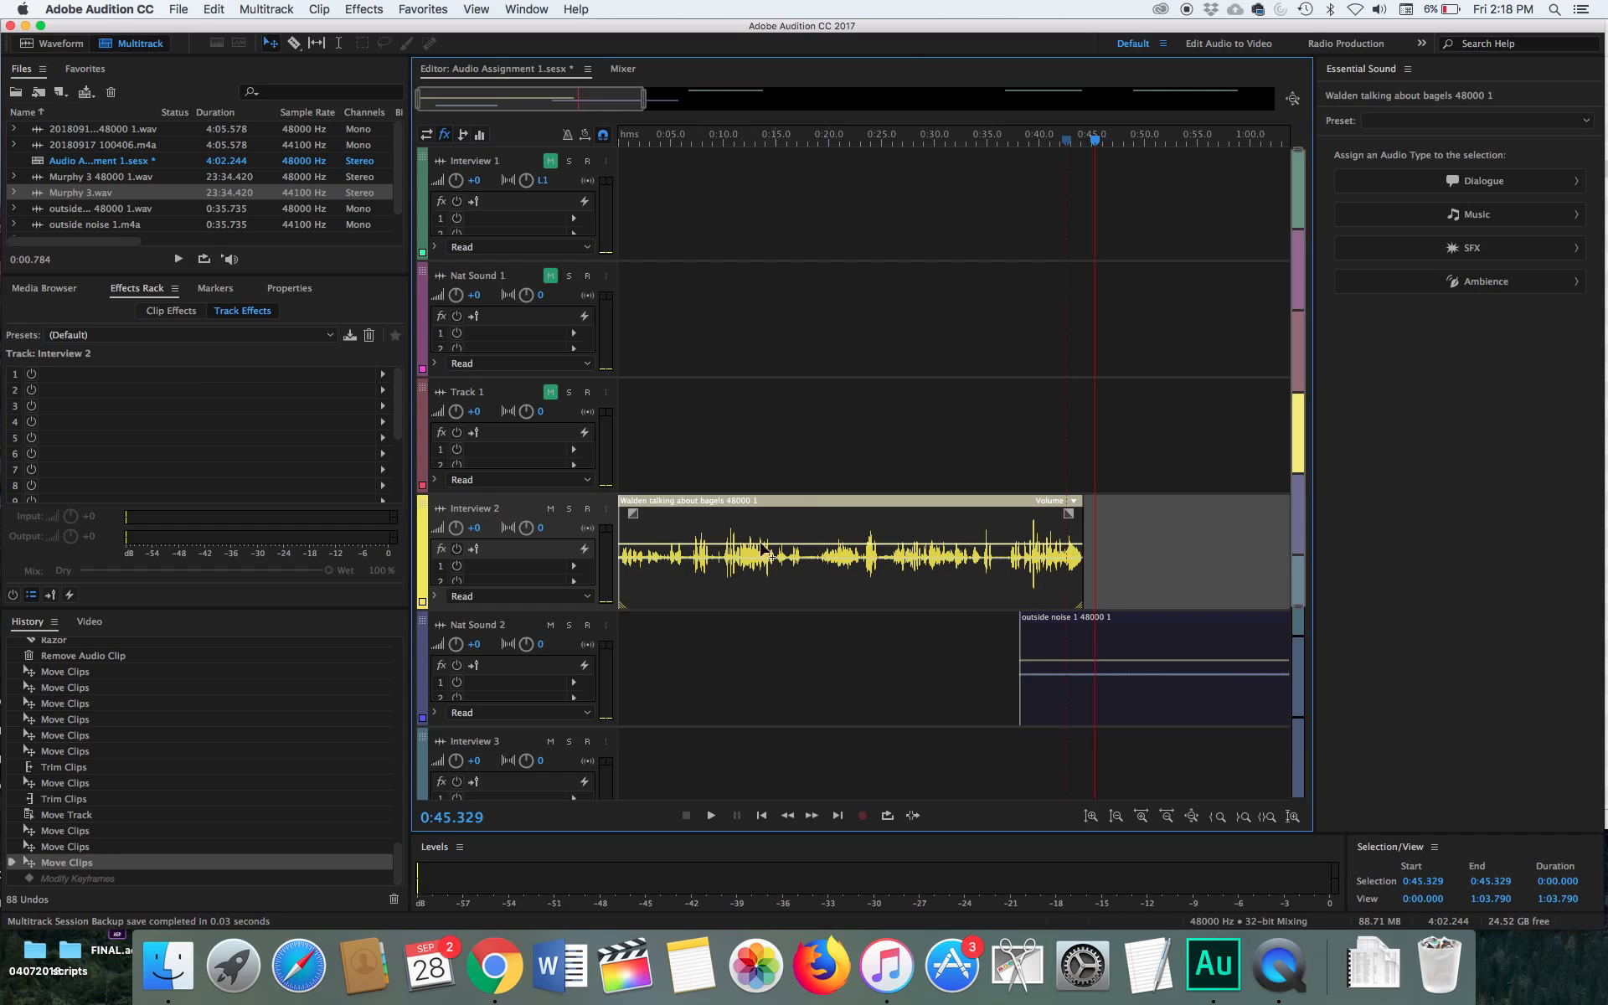
# Add a volume keyframe at about 0:37 on the Interview 2 clip and lower the volume at the clip's end to fade it out
pyautogui.click(1005, 546)
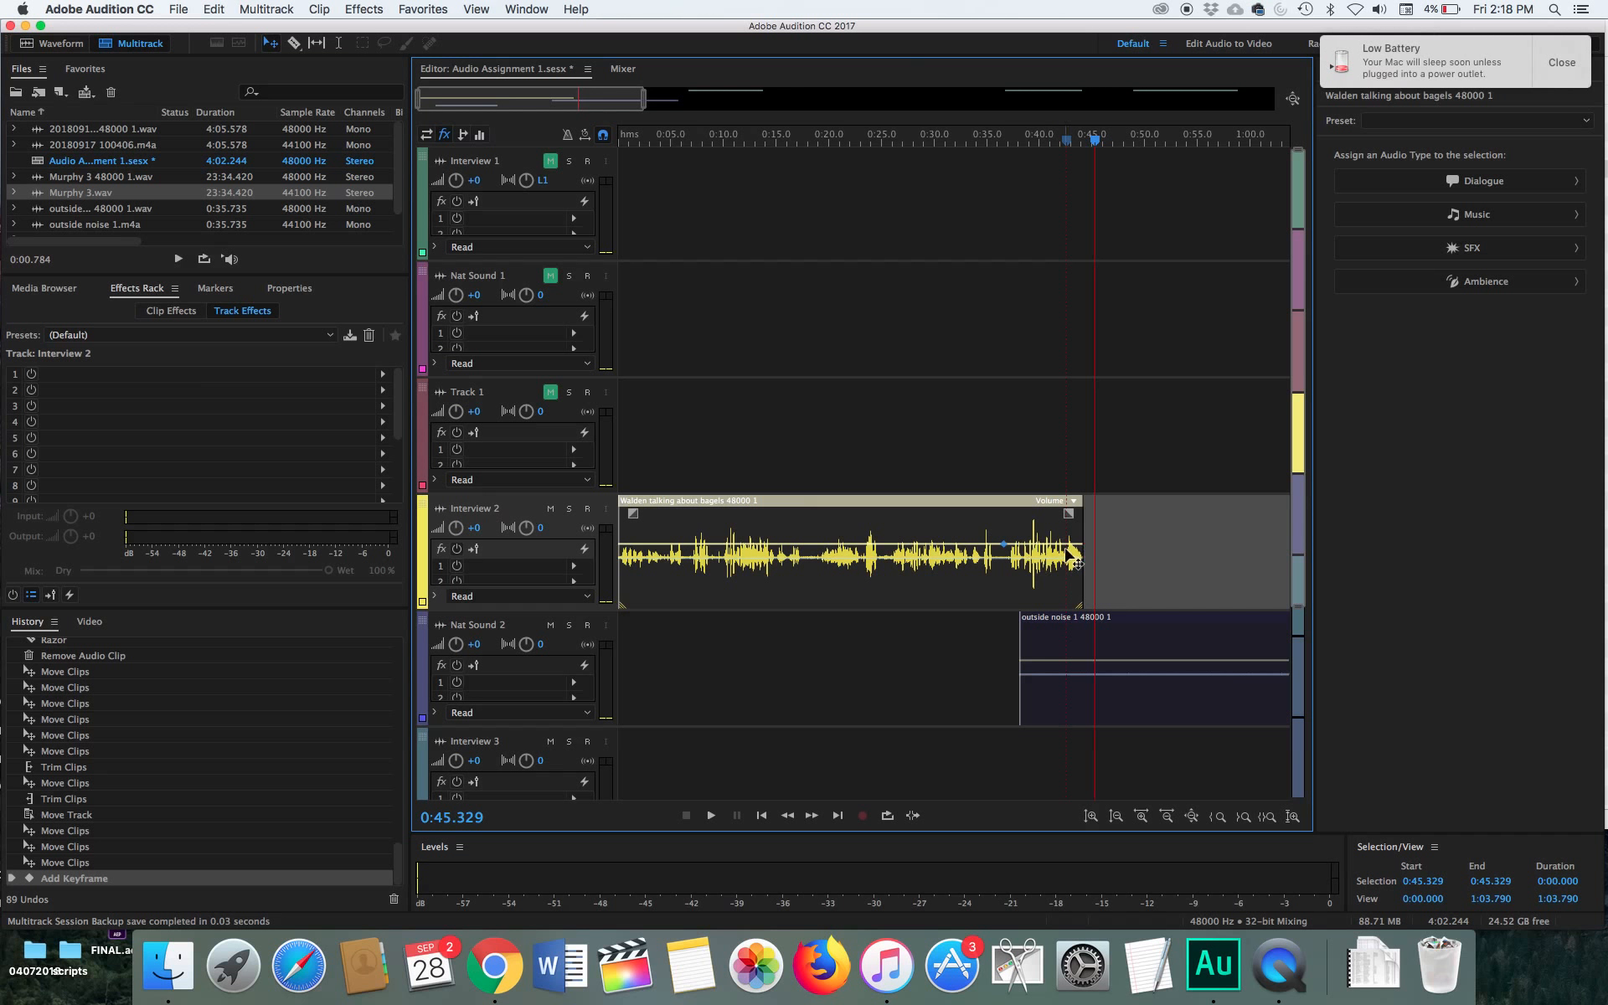
pyautogui.moveTo(1086, 556); pyautogui.dragTo(1087, 576)
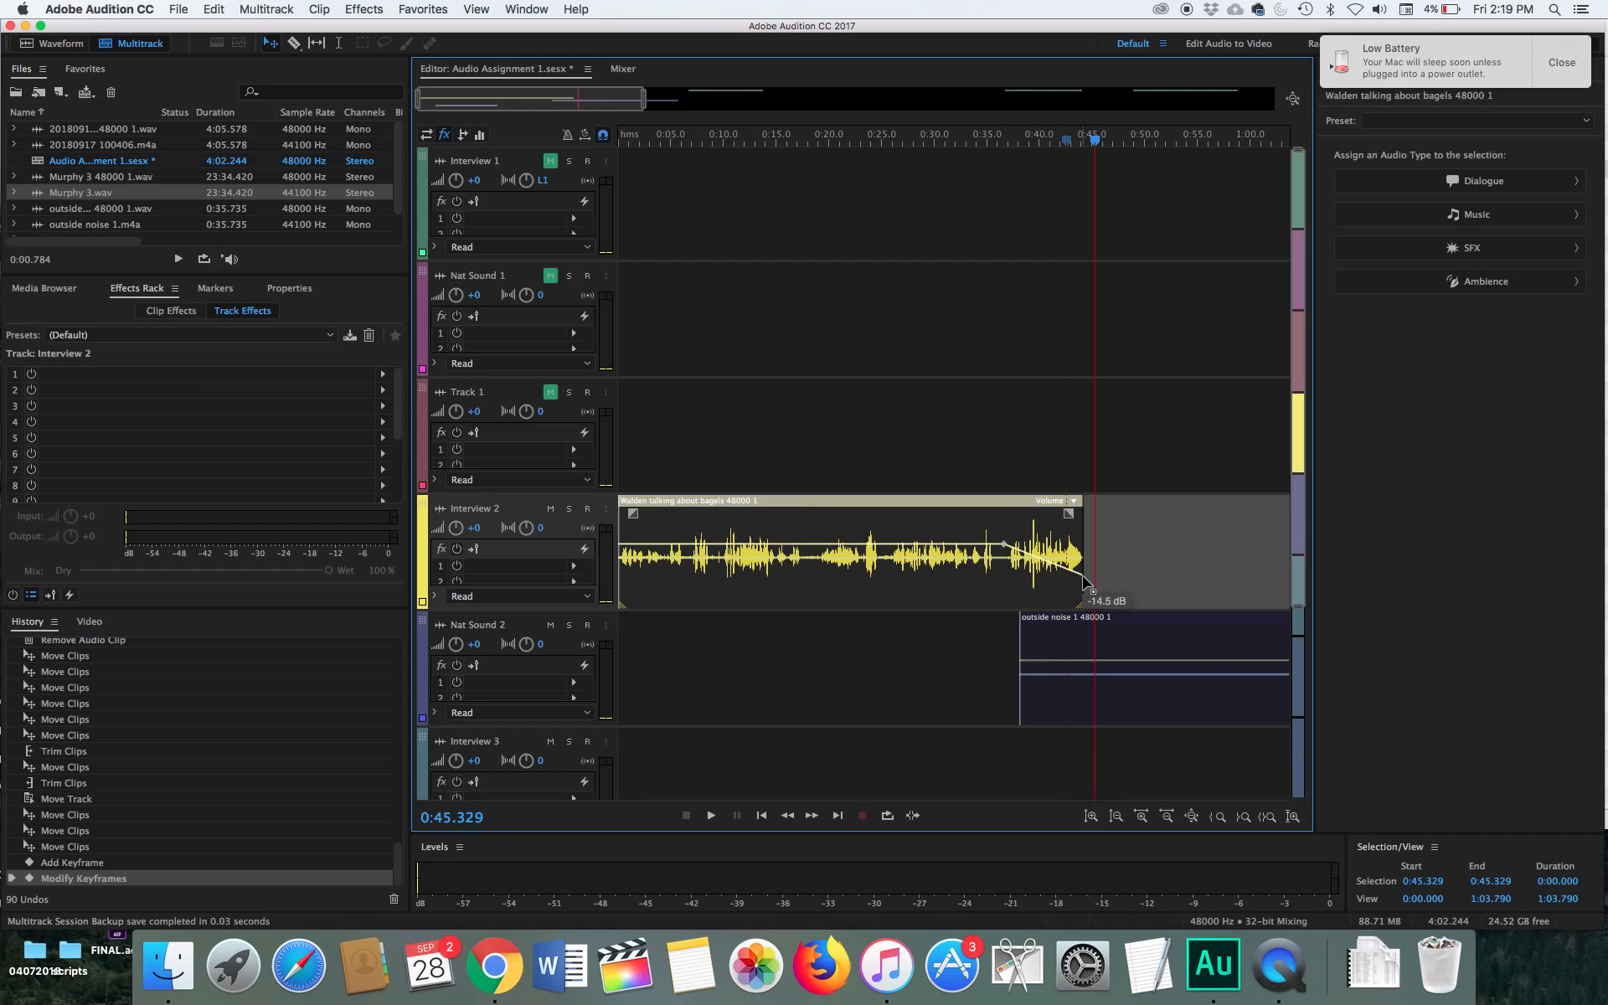
pyautogui.moveTo(1083, 577); pyautogui.dragTo(1079, 583)
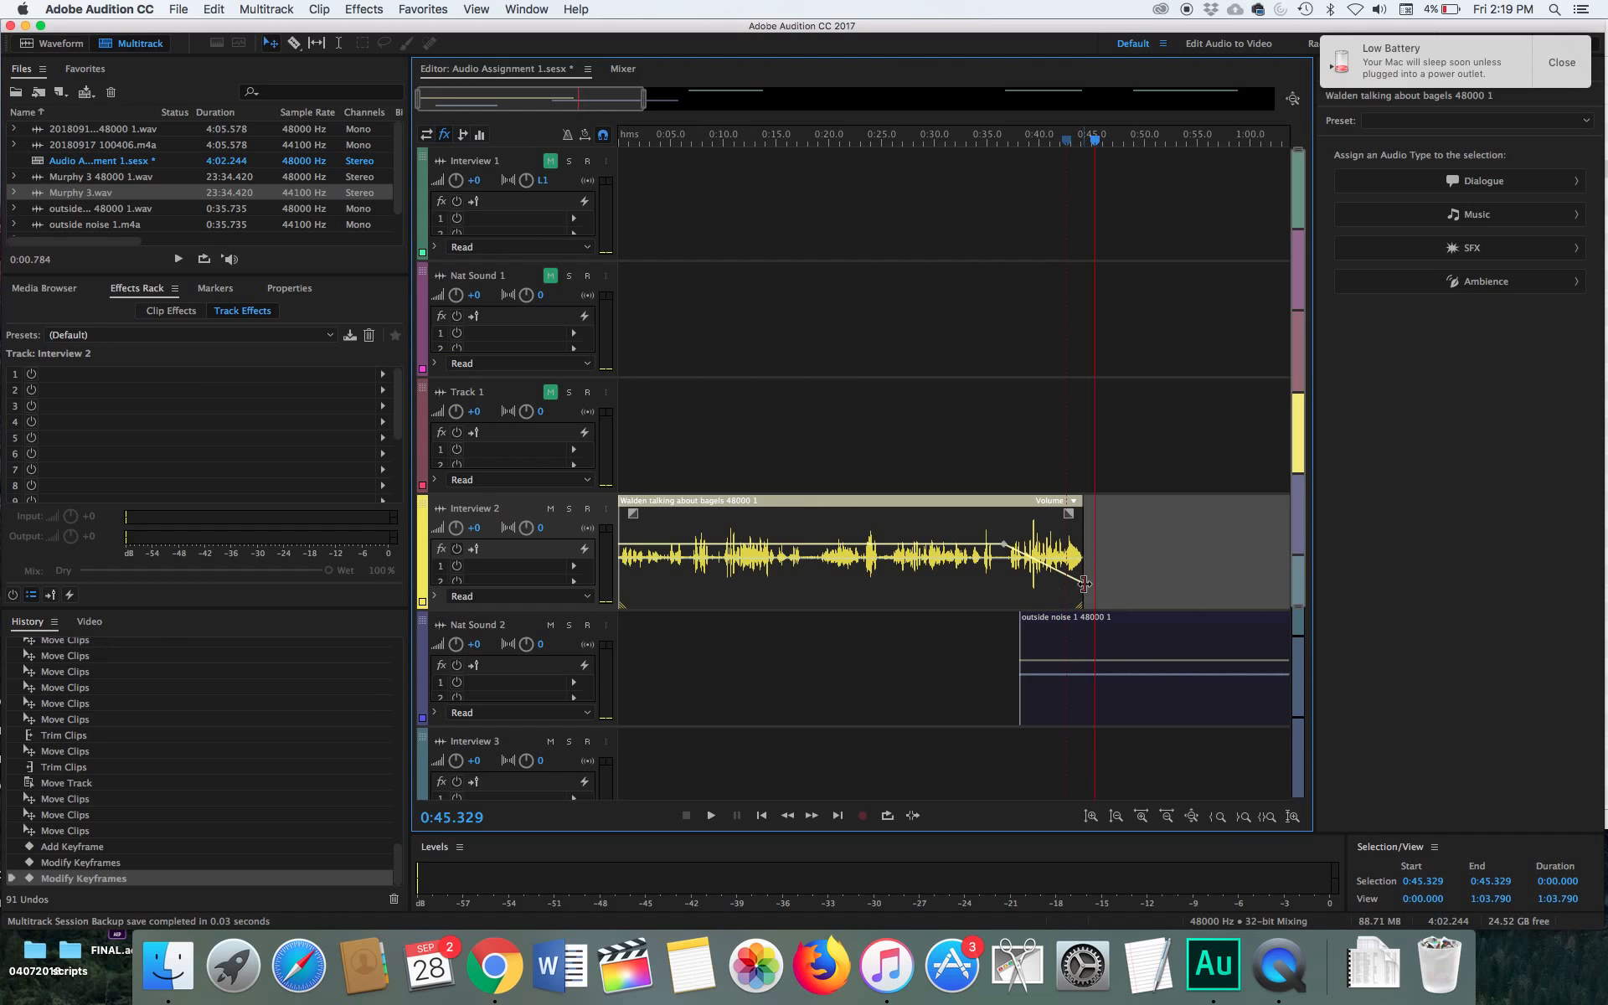
# Add a volume keyframe at about 0:45 on the outside noise clip and lower the volume at its start to fade it in
pyautogui.click(1099, 642)
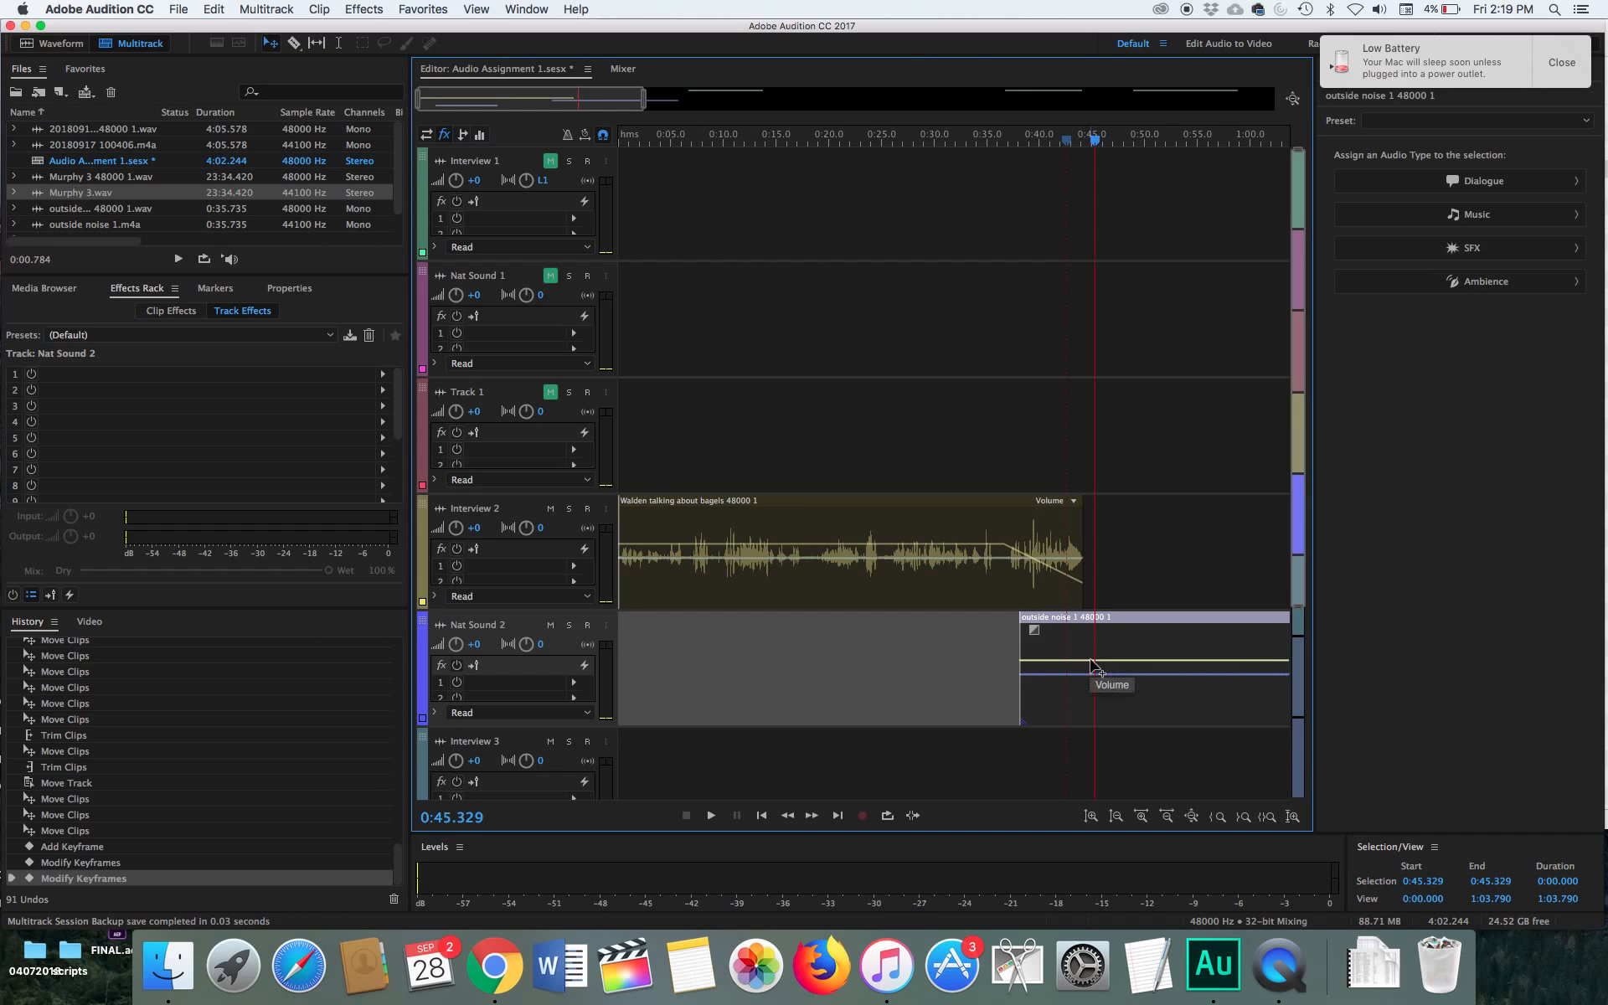
pyautogui.click(1088, 662)
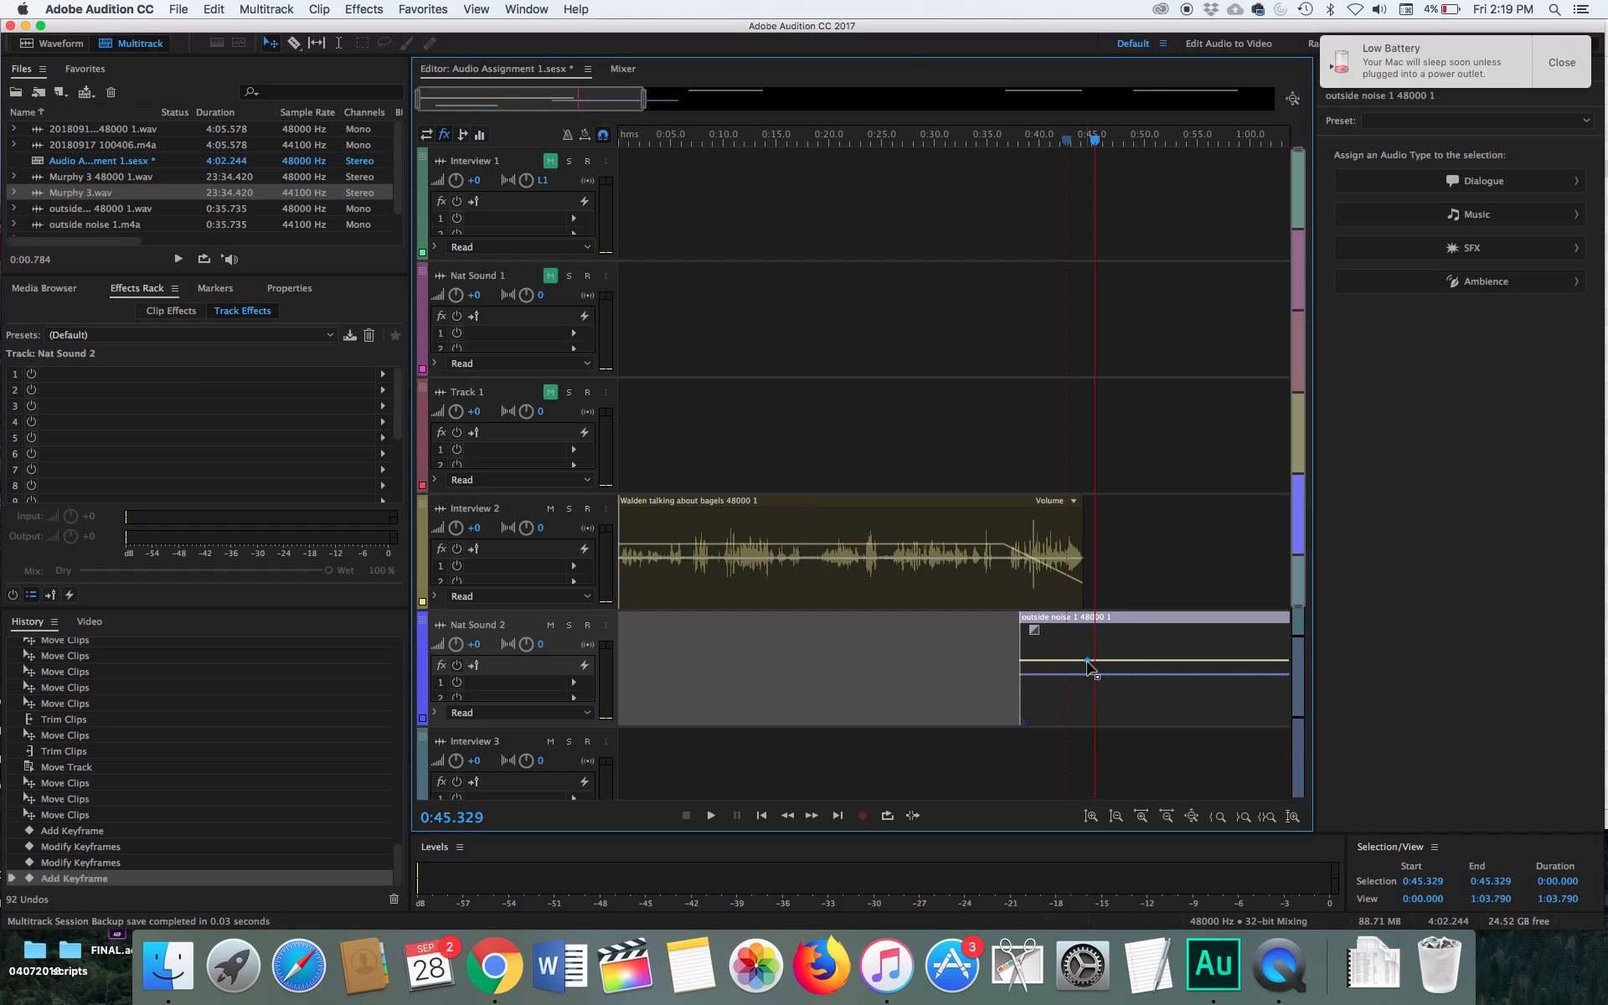
pyautogui.click(1023, 663)
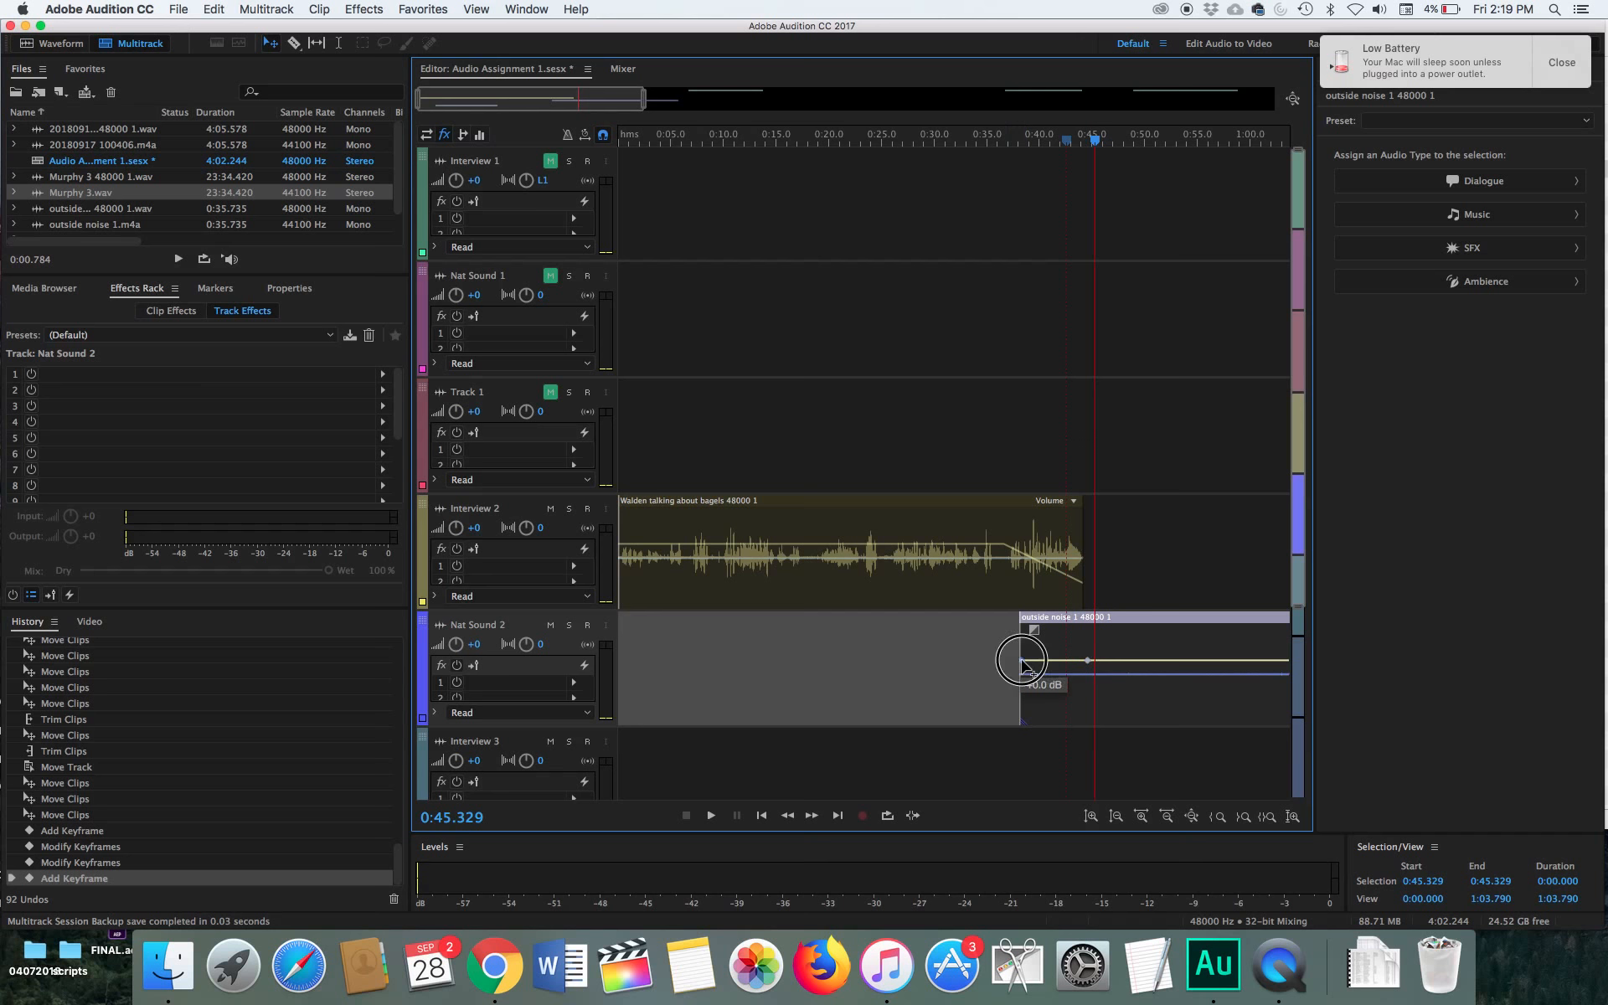
pyautogui.moveTo(1023, 663); pyautogui.dragTo(1018, 708)
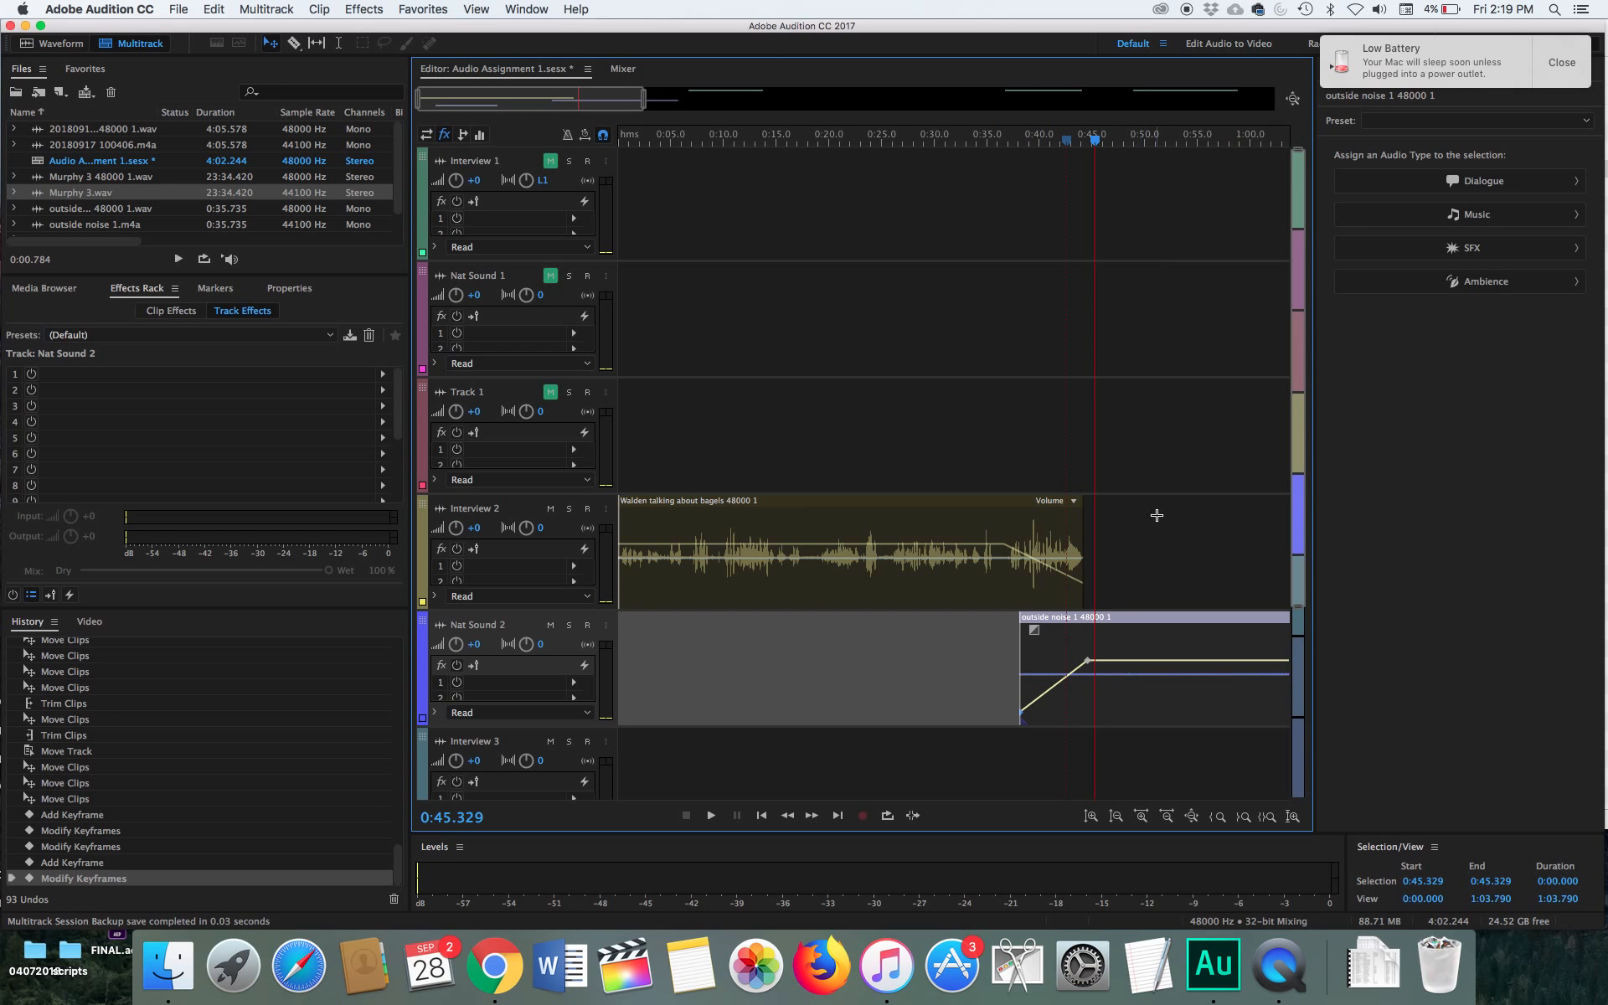
# Play back the crossfade between the interview and outside noise clips from about 0:31
pyautogui.moveTo(1095, 145); pyautogui.dragTo(947, 162)
pyautogui.press('space')
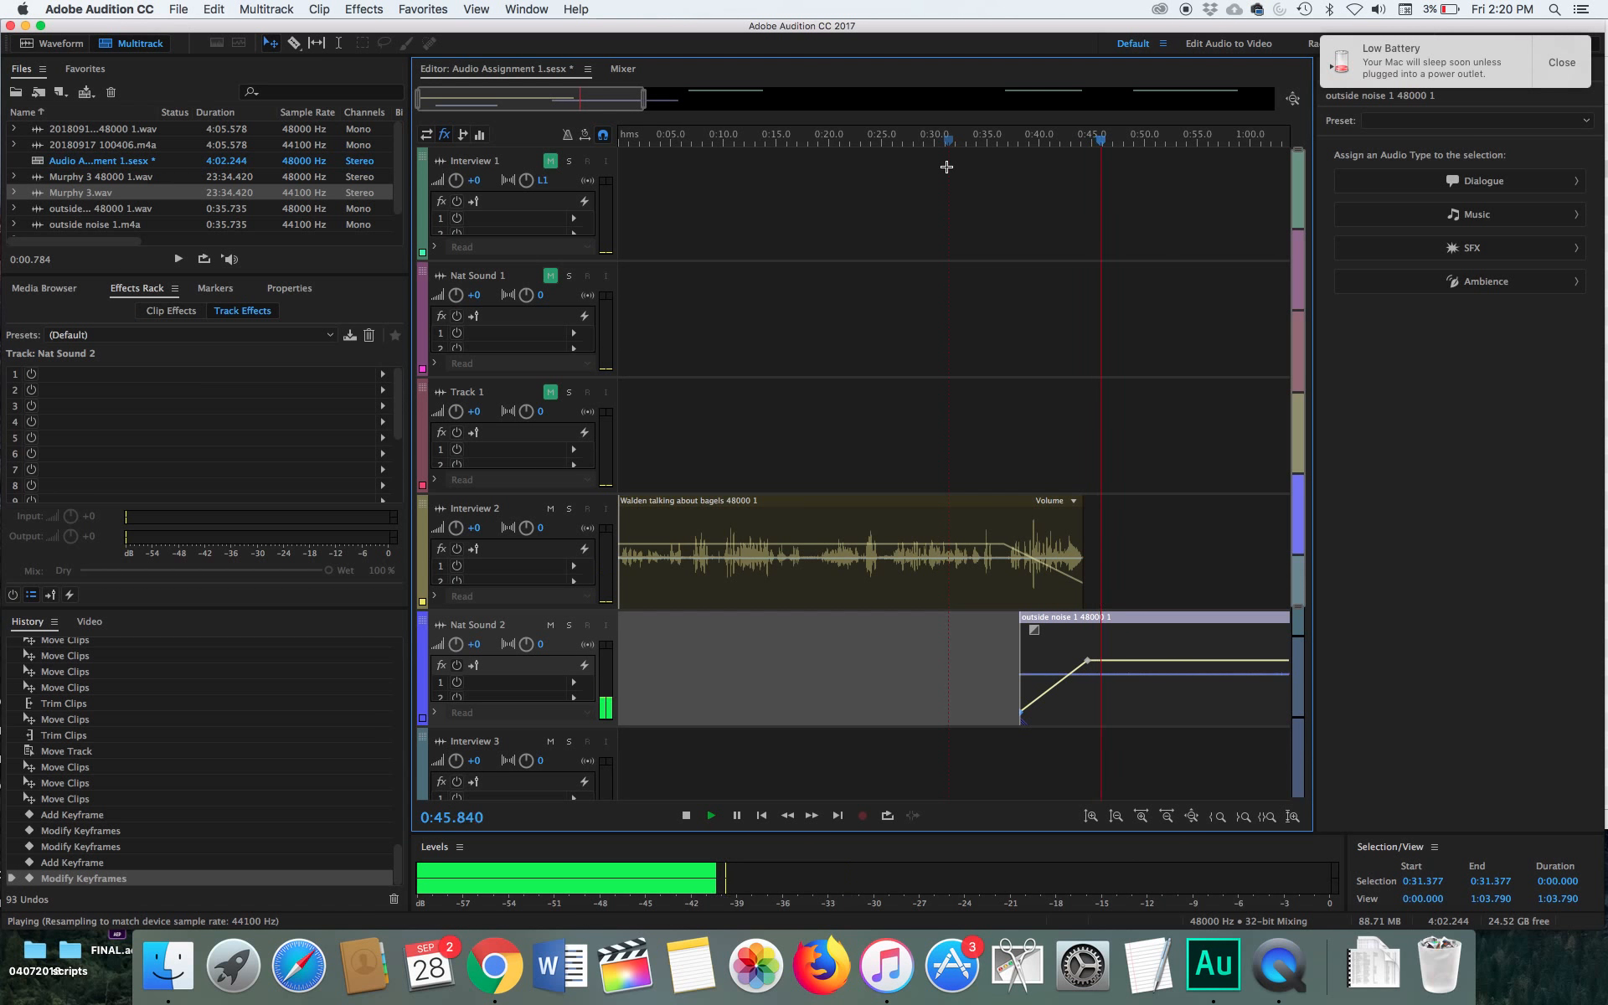
pyautogui.press('space')
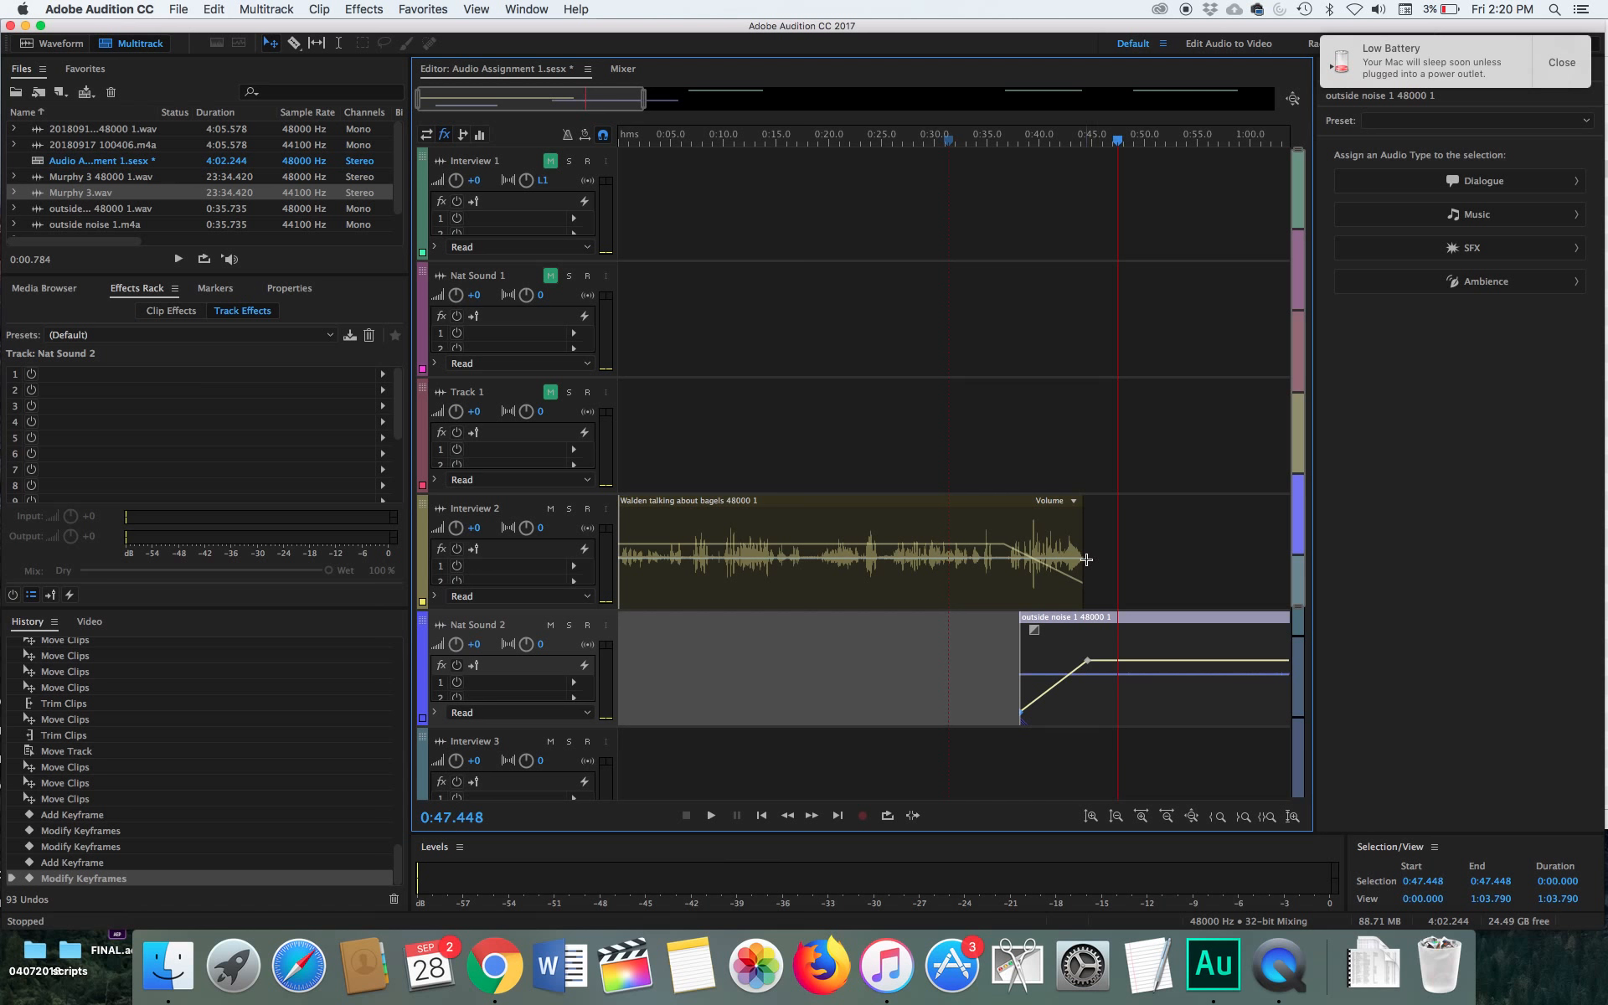
# Add a volume keyframe at about 0:42 on the interview clip's fade and lower the clip's end to nearly the lowest level
pyautogui.click(1072, 584)
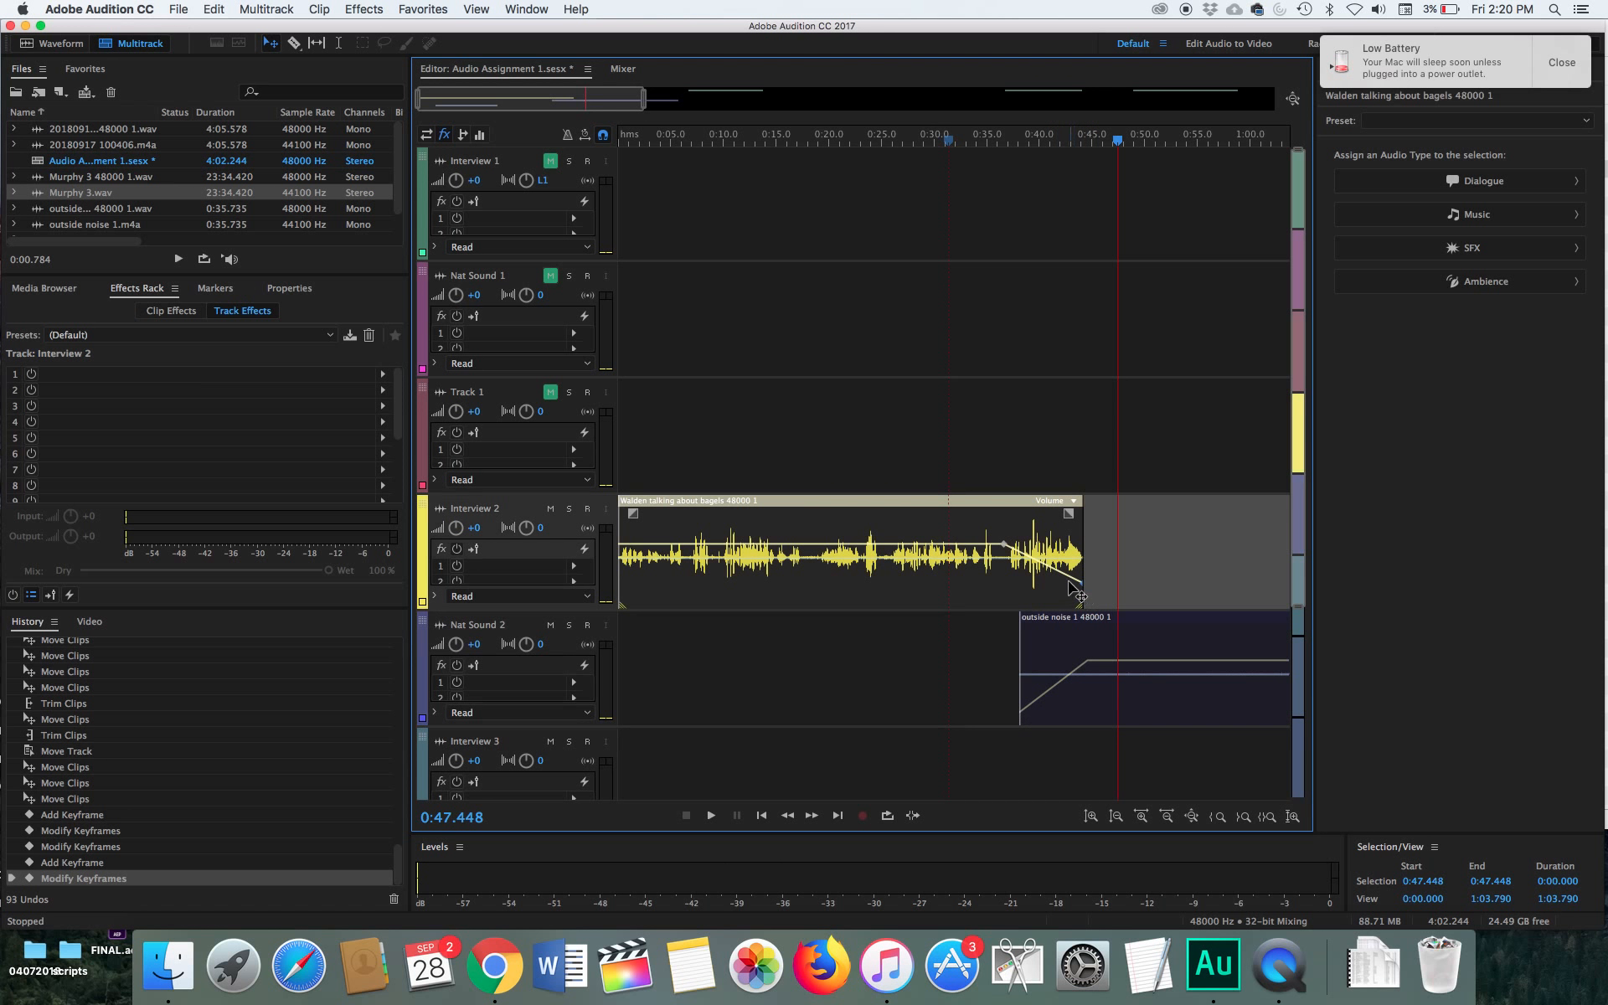
pyautogui.click(1059, 573)
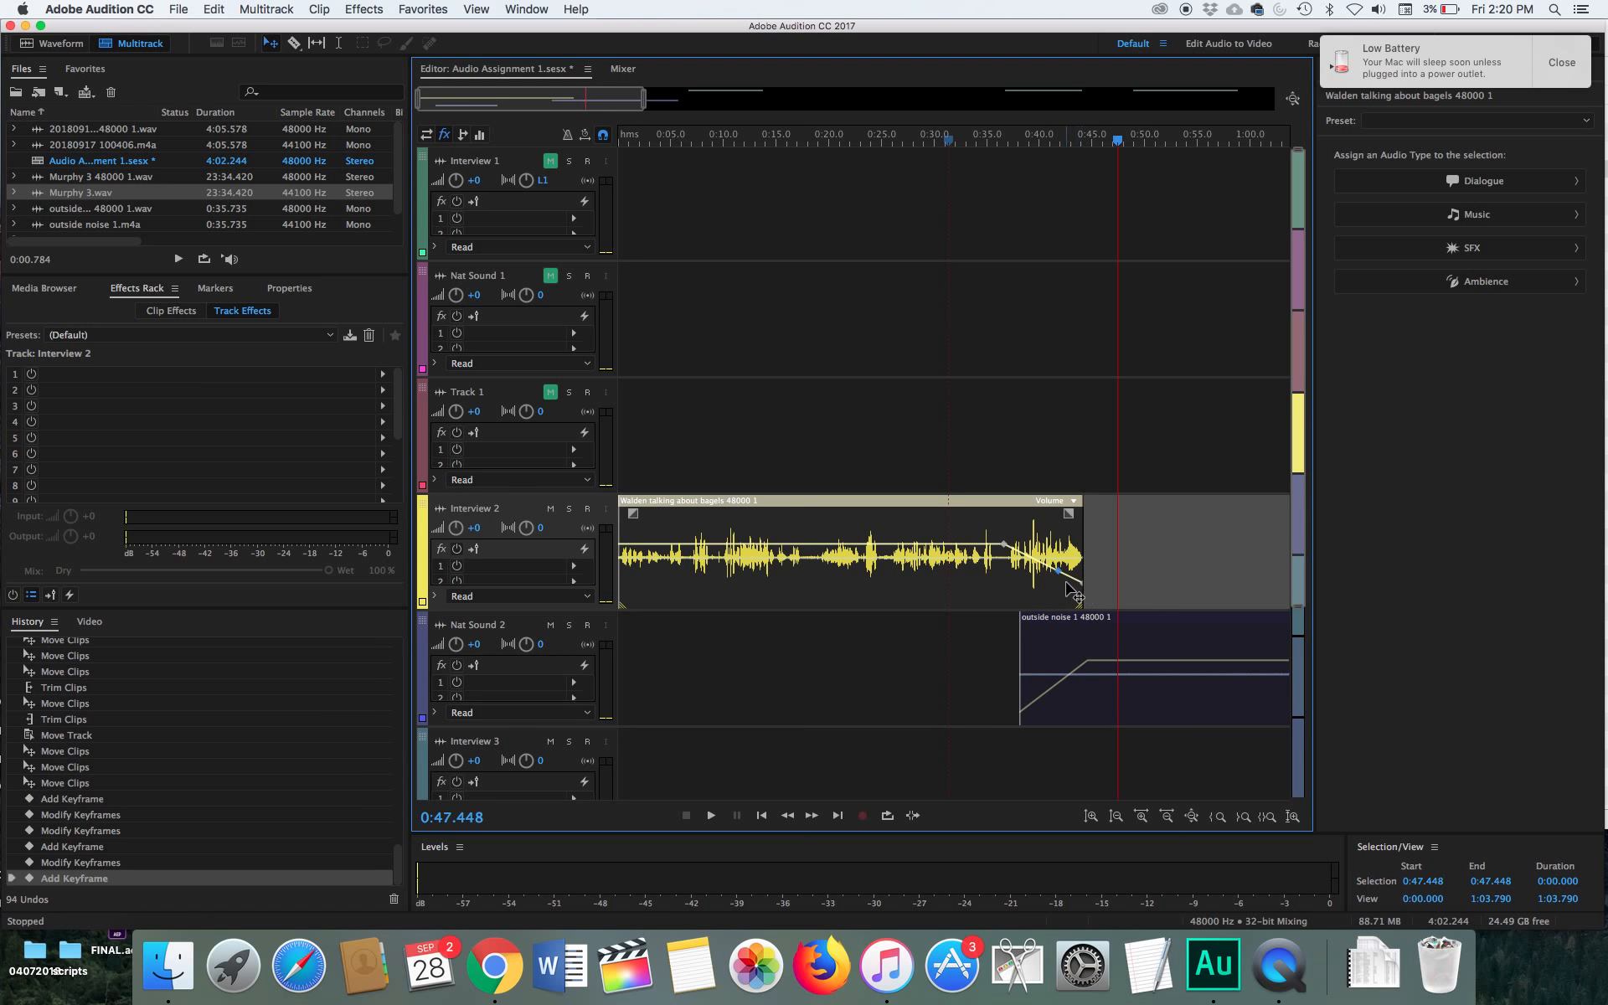
pyautogui.moveTo(1083, 588)
pyautogui.mouseDown()
pyautogui.moveTo(1076, 628)
pyautogui.moveTo(1072, 607)
pyautogui.mouseUp()
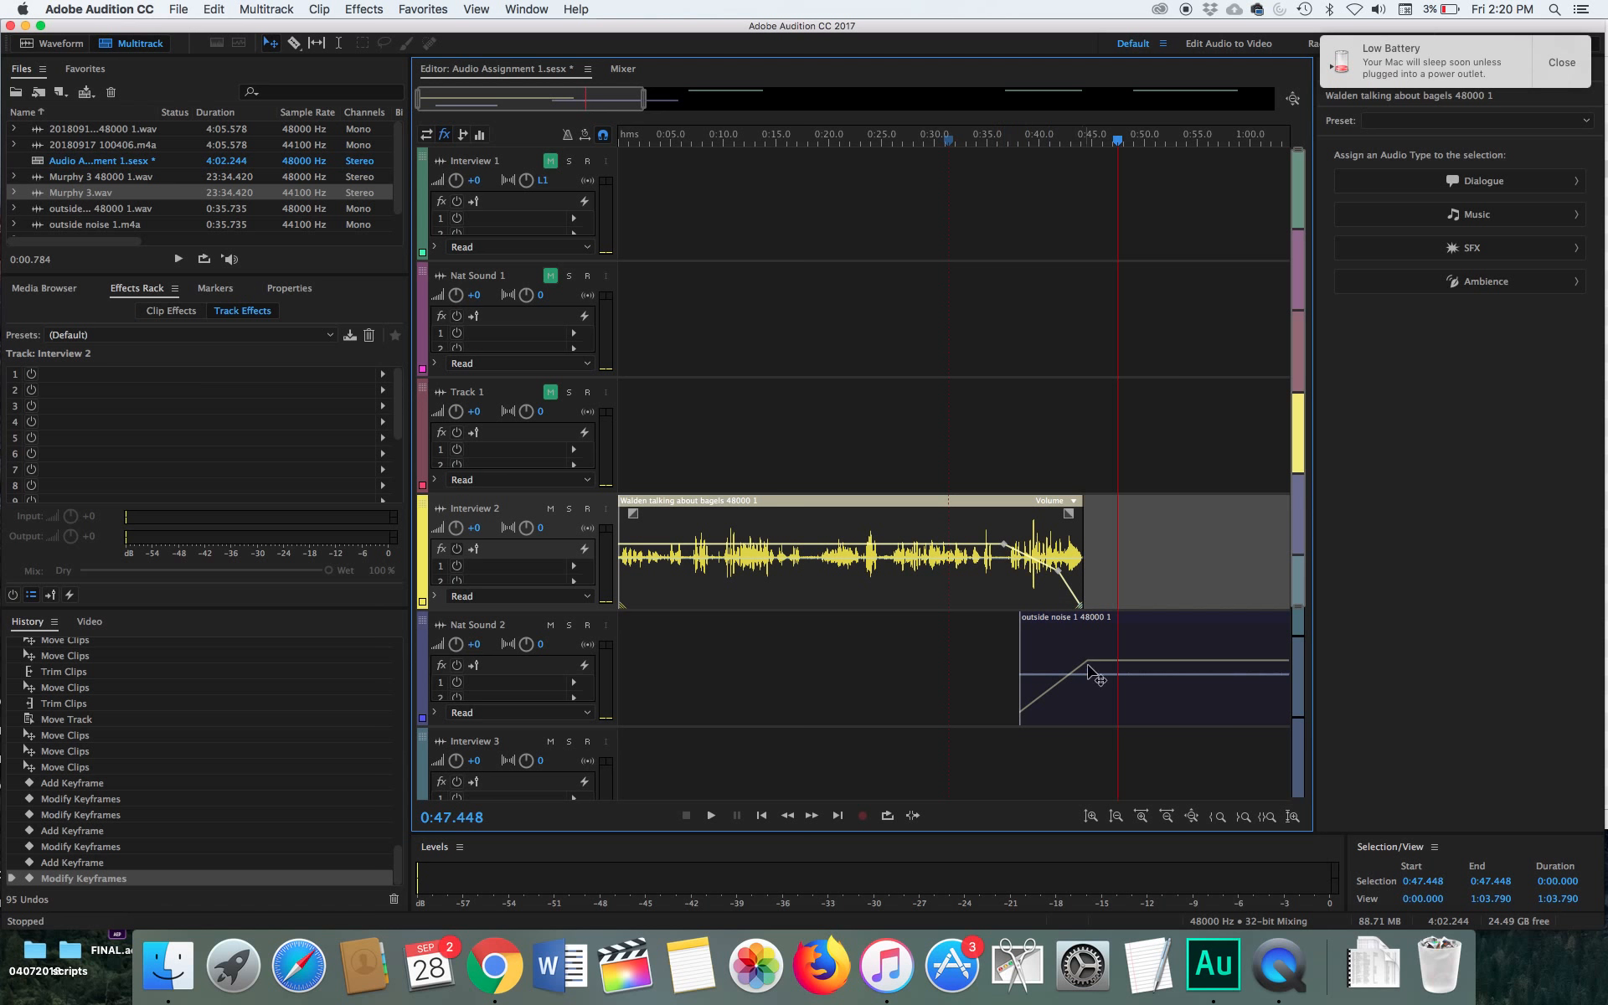
# Raise the outside noise clip's volume with a keyframe at about 0:47 and fade it to the lowest level between about 0:53 and 1:01
pyautogui.moveTo(1115, 661); pyautogui.dragTo(1113, 636)
pyautogui.moveTo(1114, 641); pyautogui.dragTo(1114, 641)
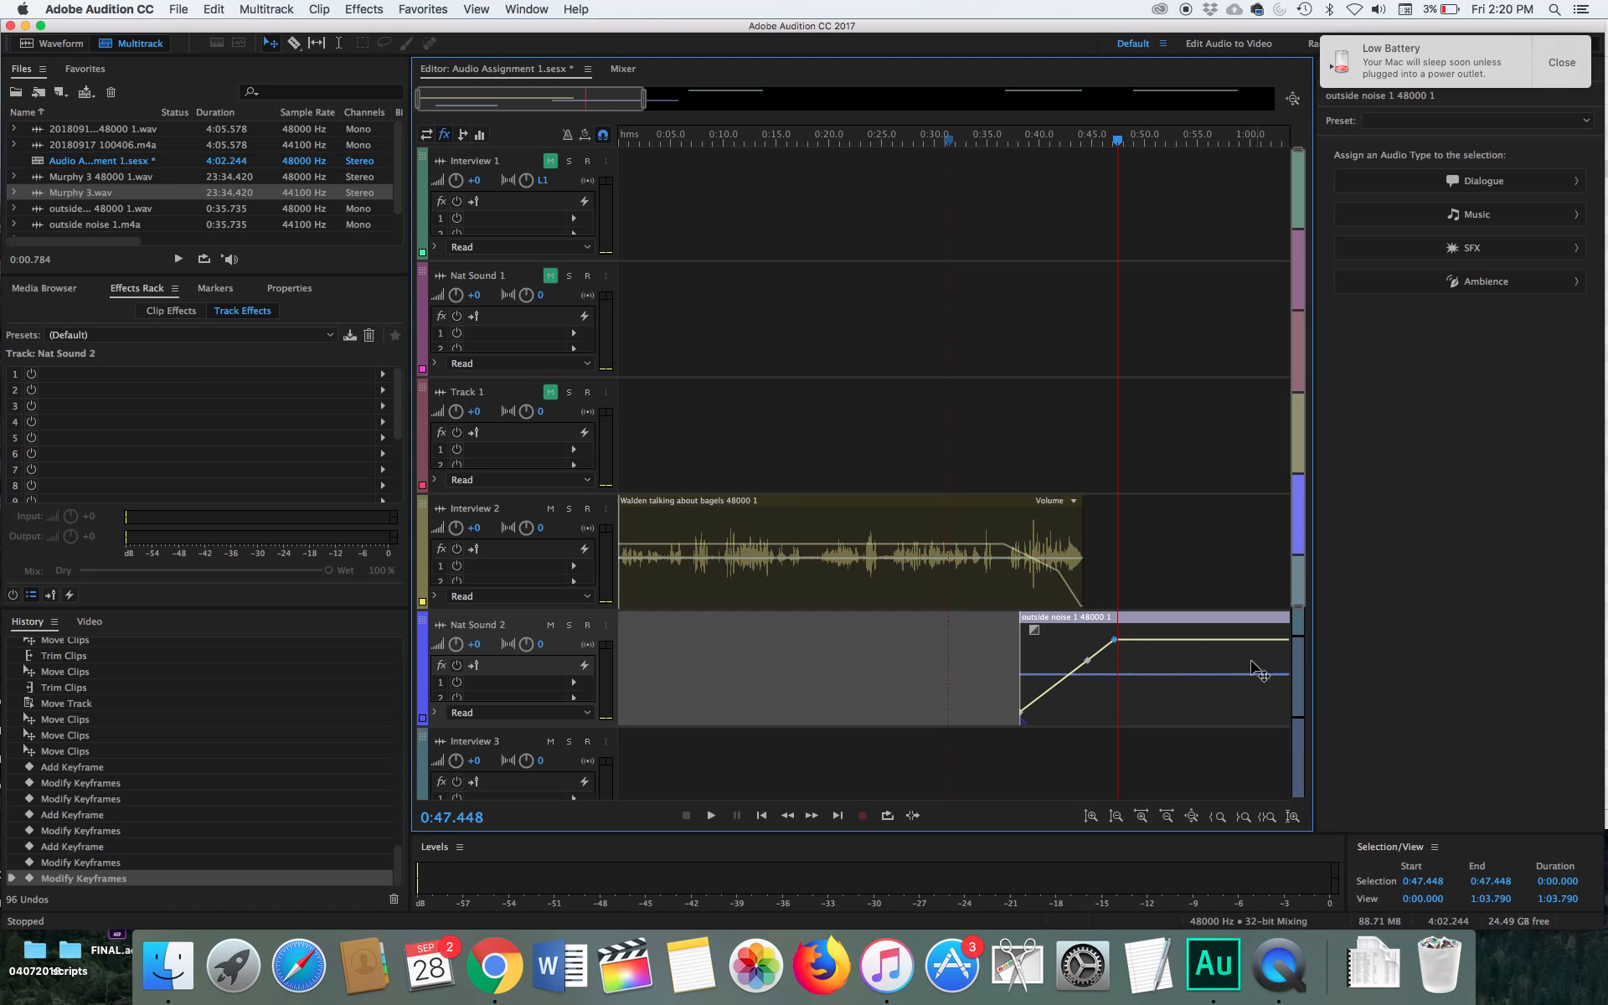
pyautogui.click(1181, 640)
pyautogui.moveTo(1256, 640); pyautogui.dragTo(1258, 722)
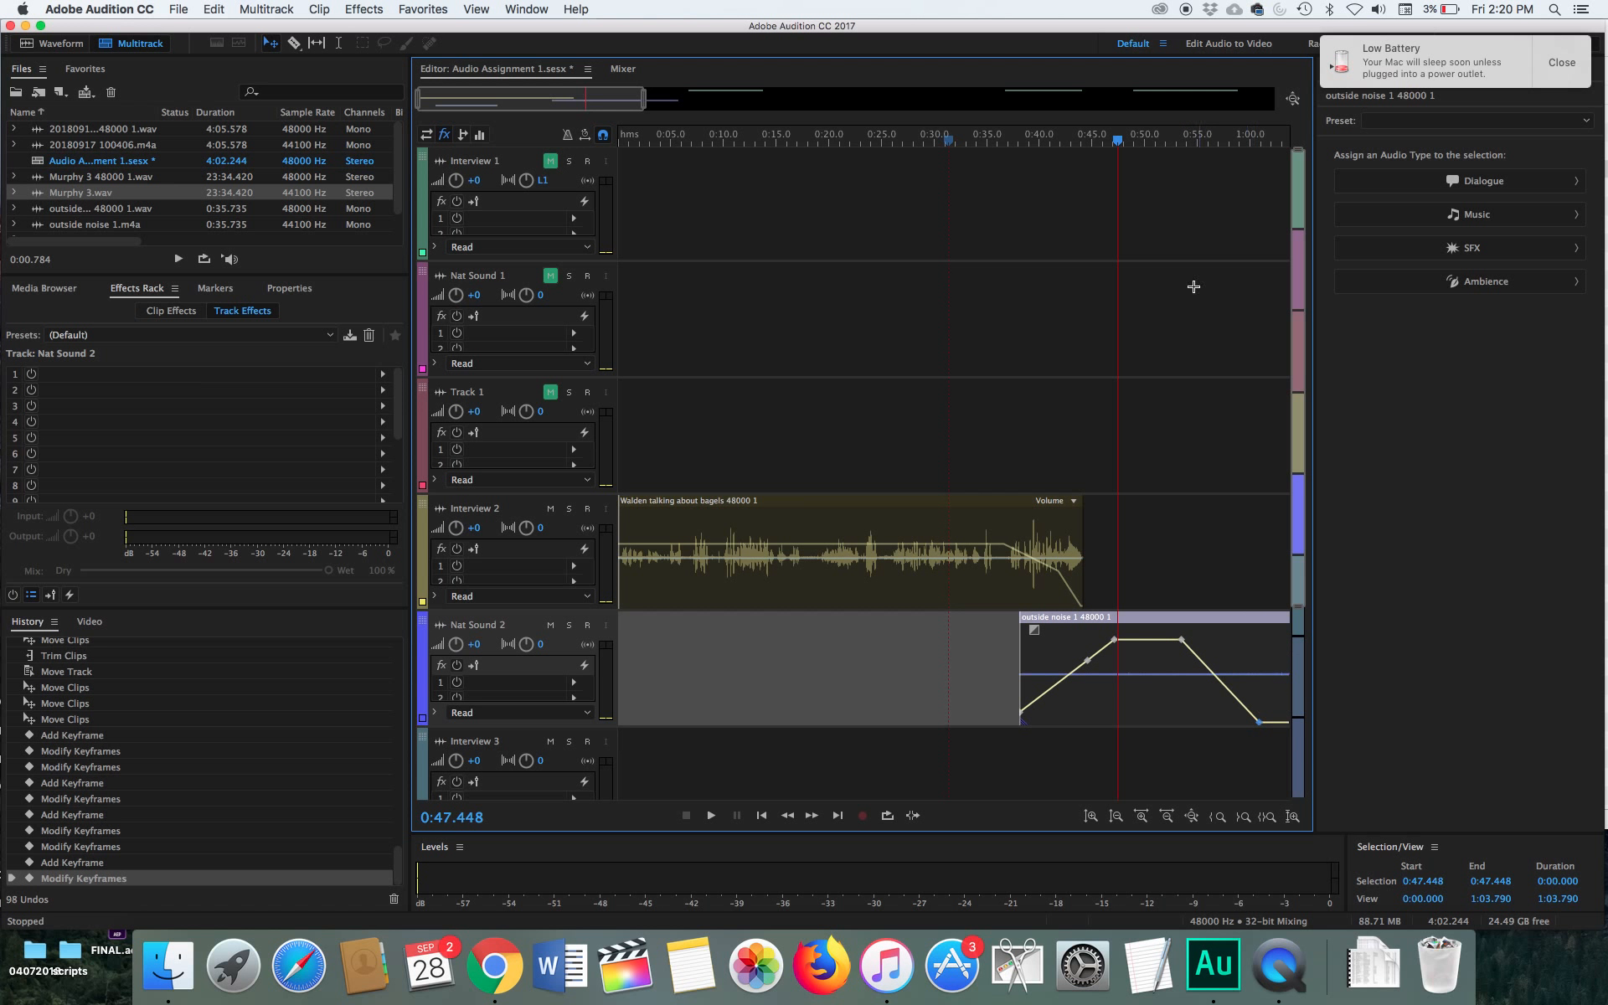
# Play back the revised volume fades from about 0:30
pyautogui.moveTo(1122, 151); pyautogui.dragTo(937, 160)
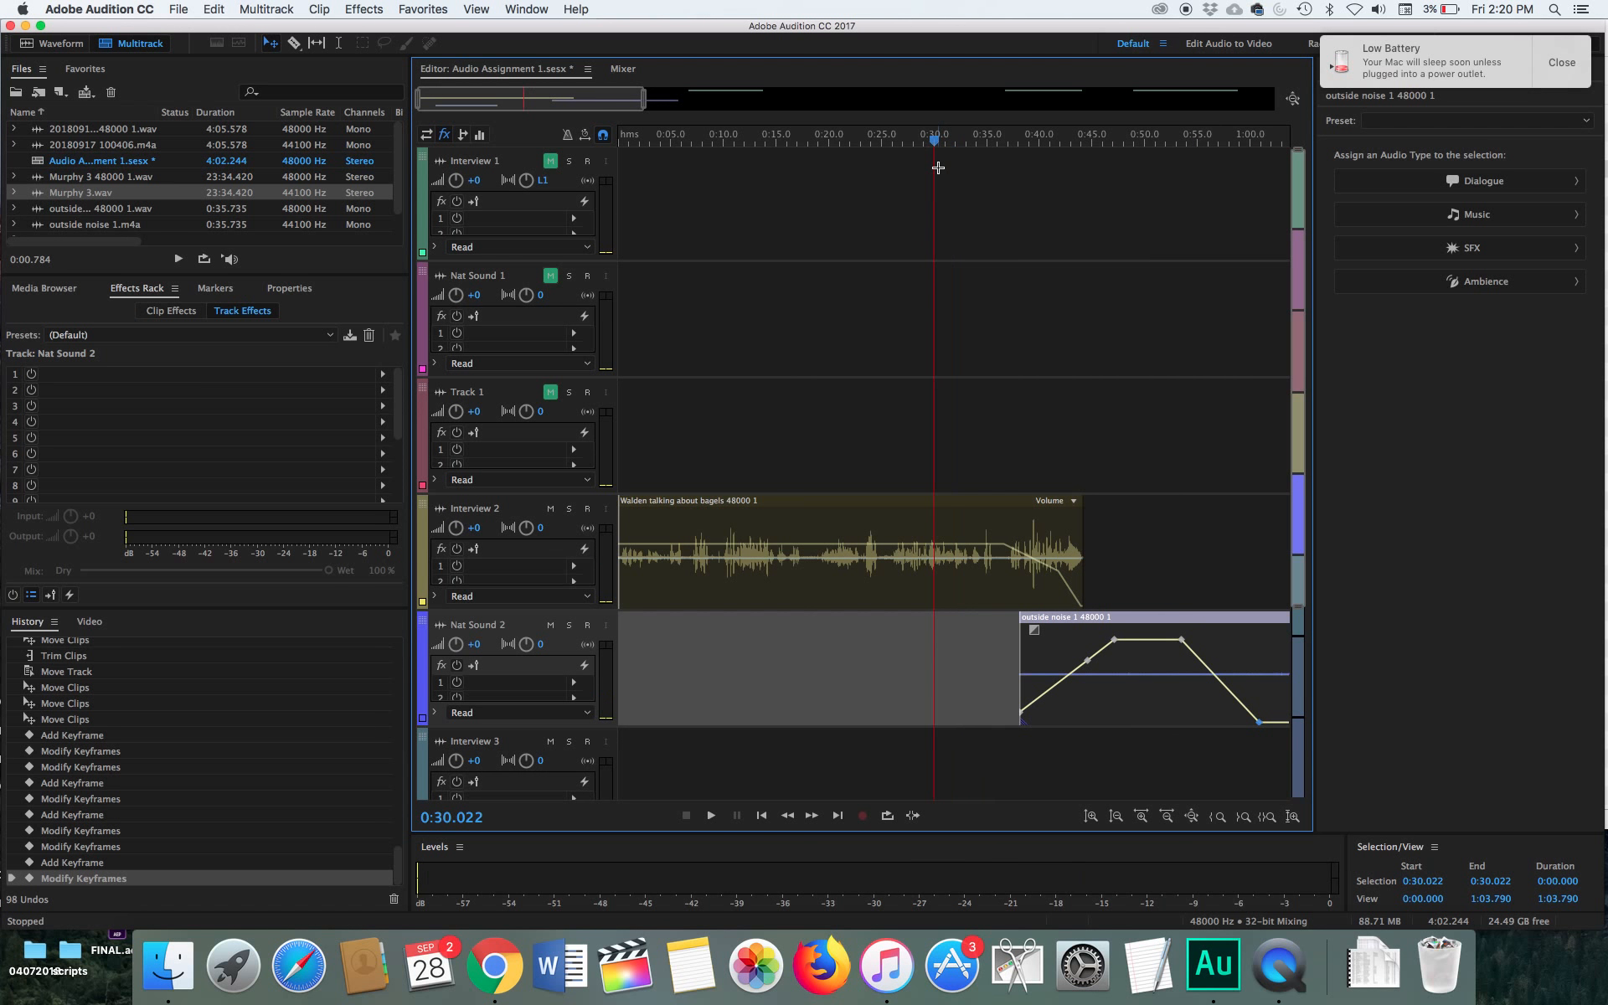
pyautogui.press('space')
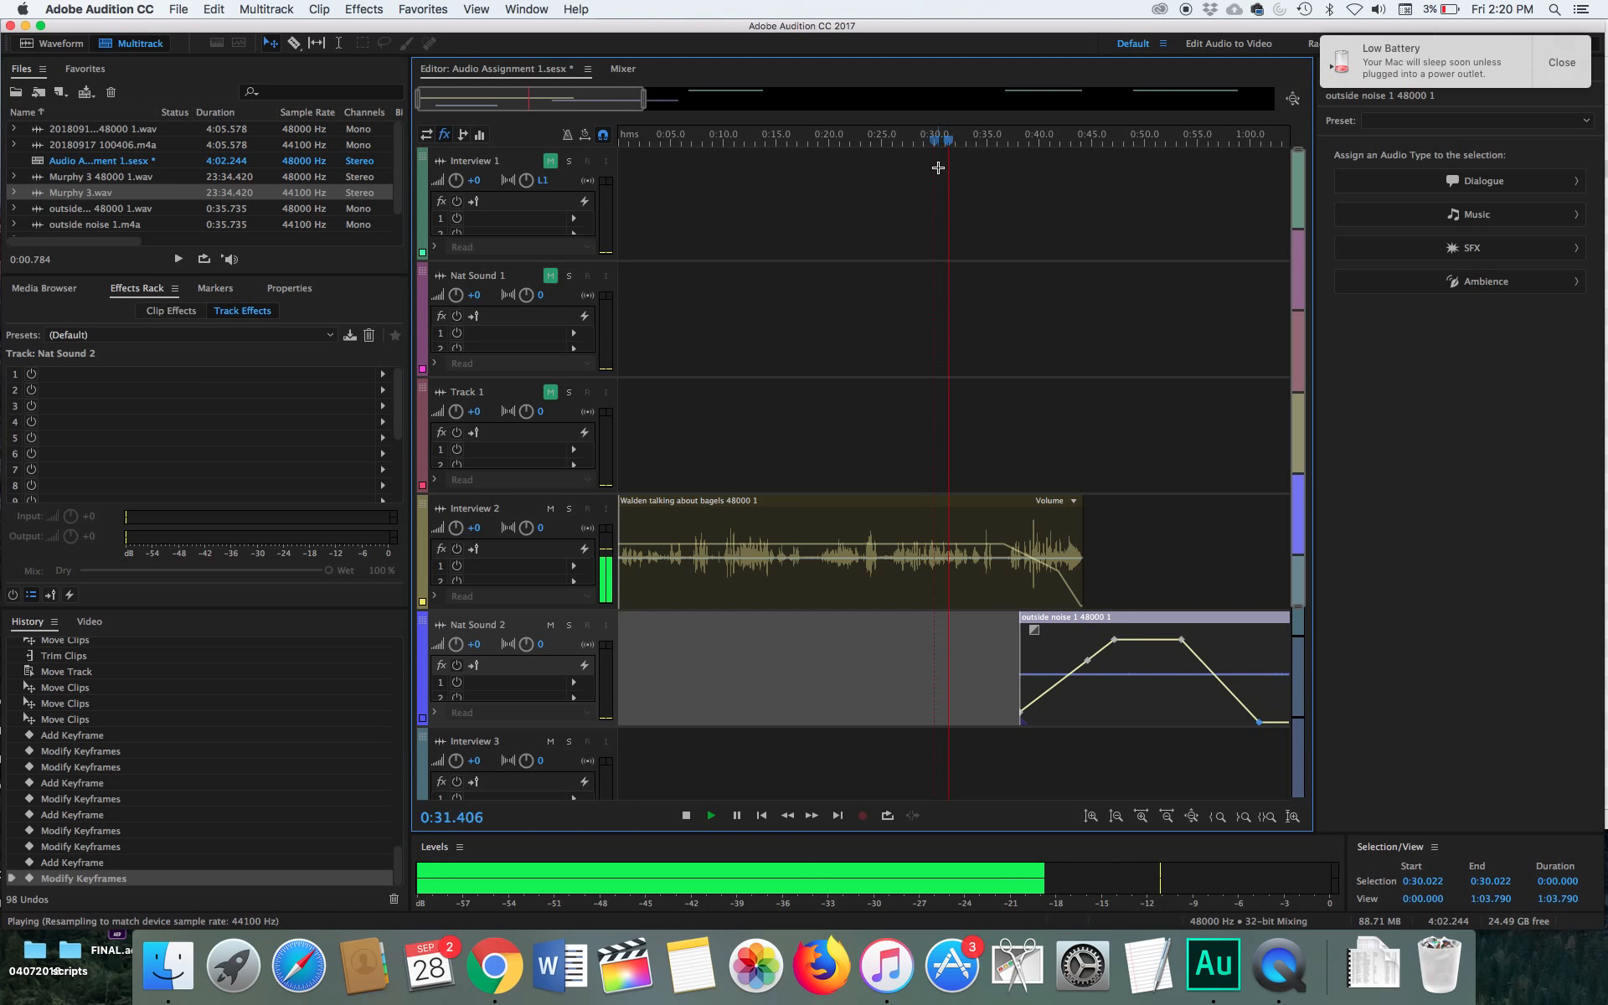